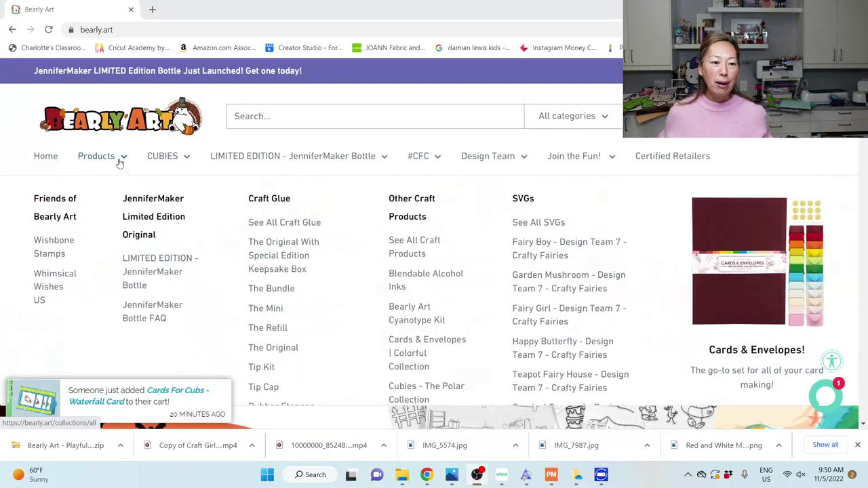
# Open Bearly Art's full SVG downloads collection and filter it to Christmas designs
pyautogui.click(119, 163)
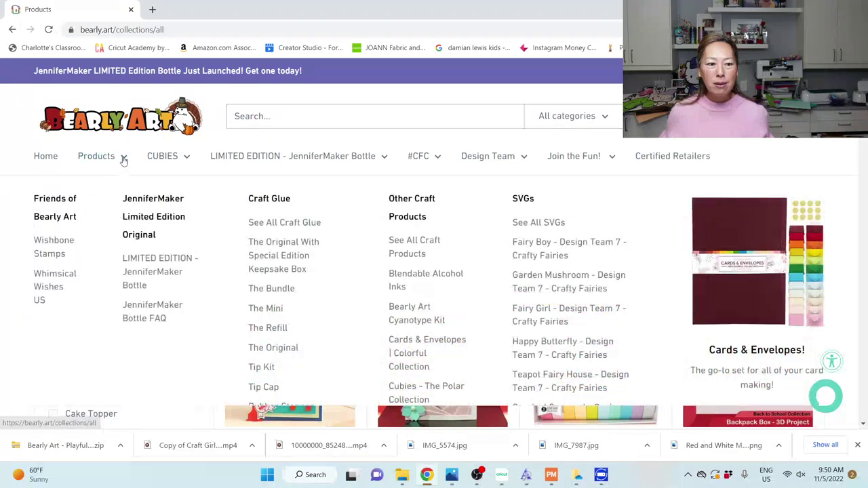
pyautogui.click(554, 226)
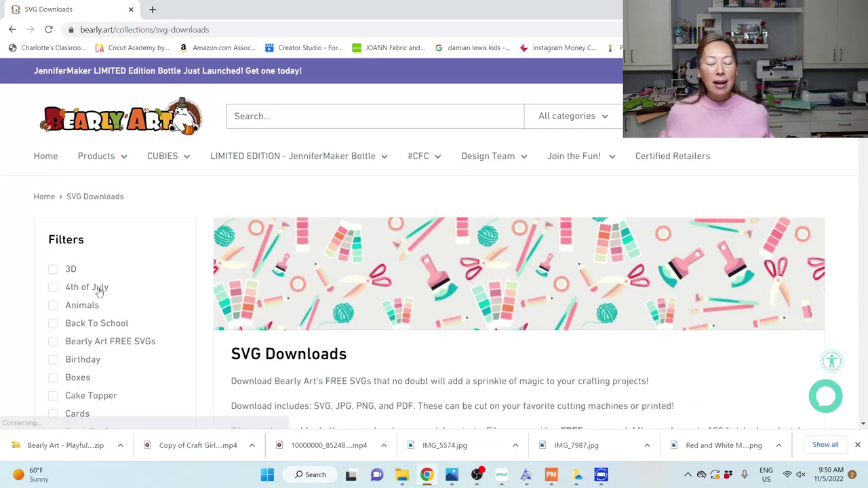
pyautogui.scroll(-2, 99, 291)
pyautogui.scroll(-1, 99, 292)
pyautogui.click(85, 297)
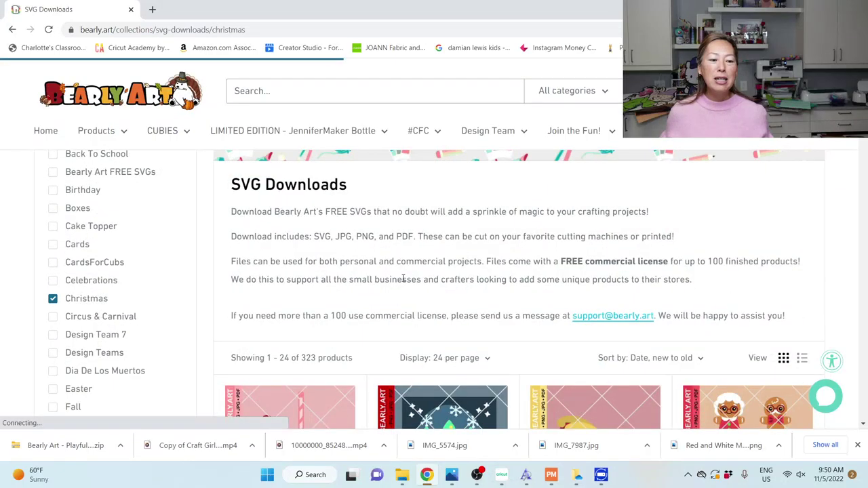
# Find the free Playful Penguins SVG in the Christmas grid and open its product page
pyautogui.scroll(-6, 396, 240)
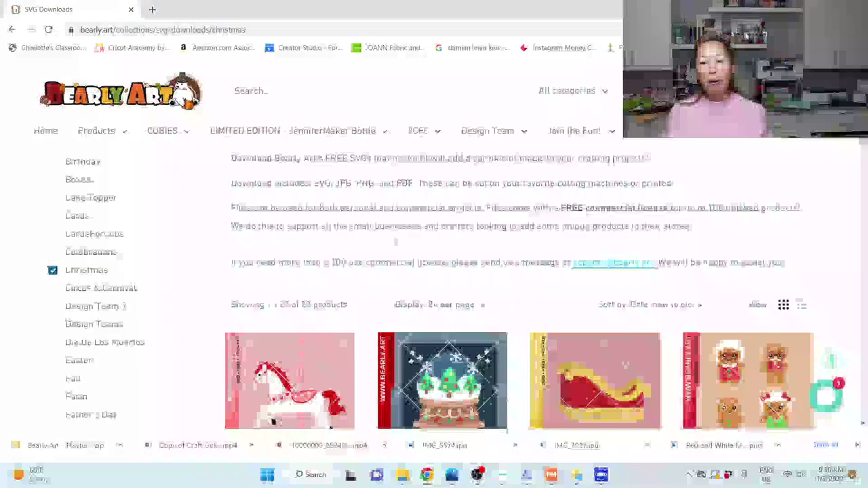
pyautogui.scroll(-5, 396, 240)
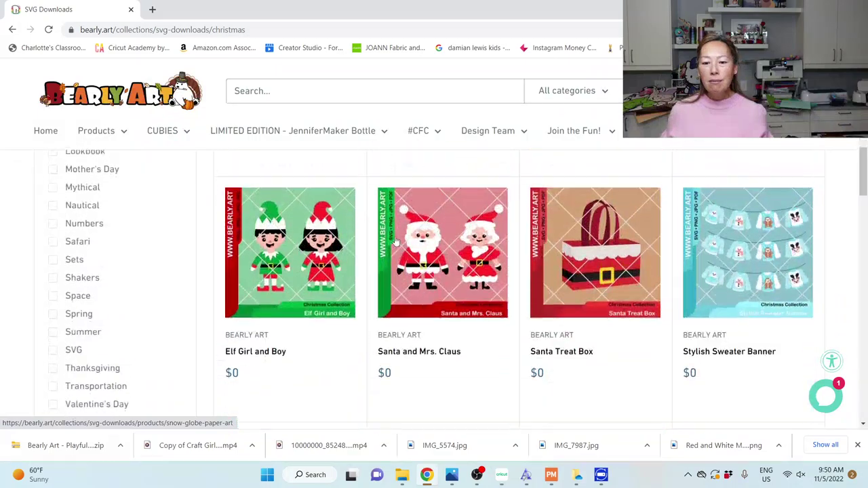
pyautogui.scroll(-5, 395, 241)
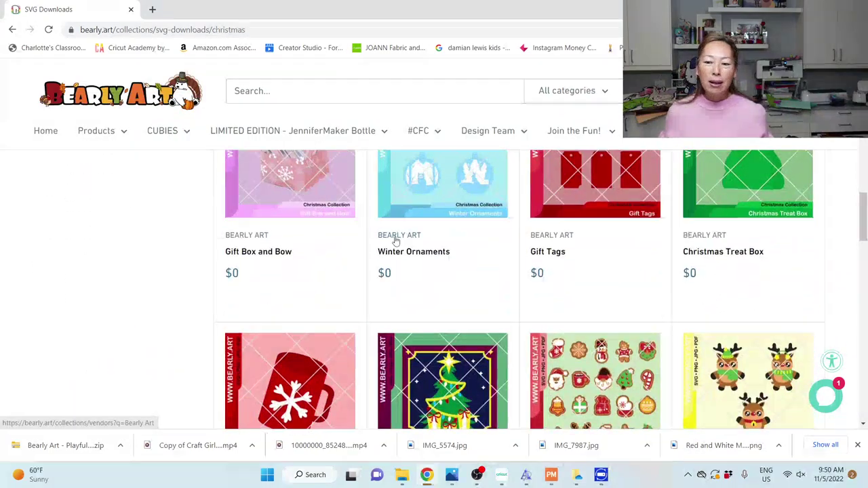
pyautogui.scroll(-3, 396, 240)
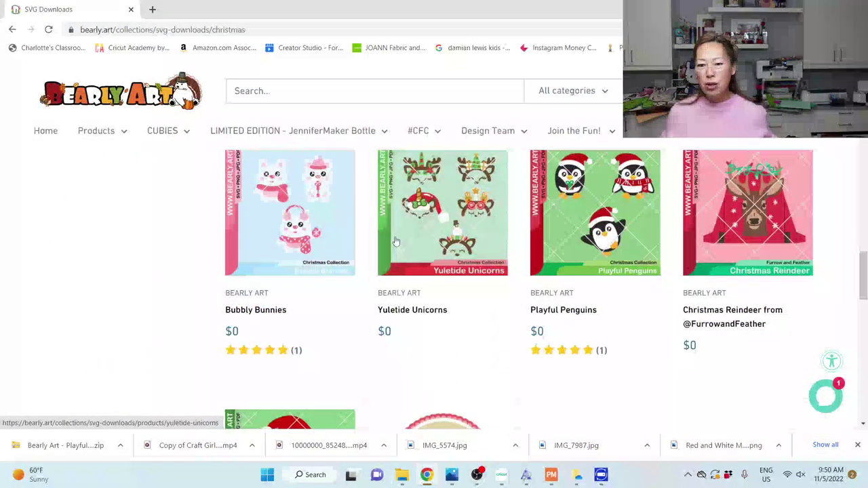
pyautogui.scroll(3, 396, 241)
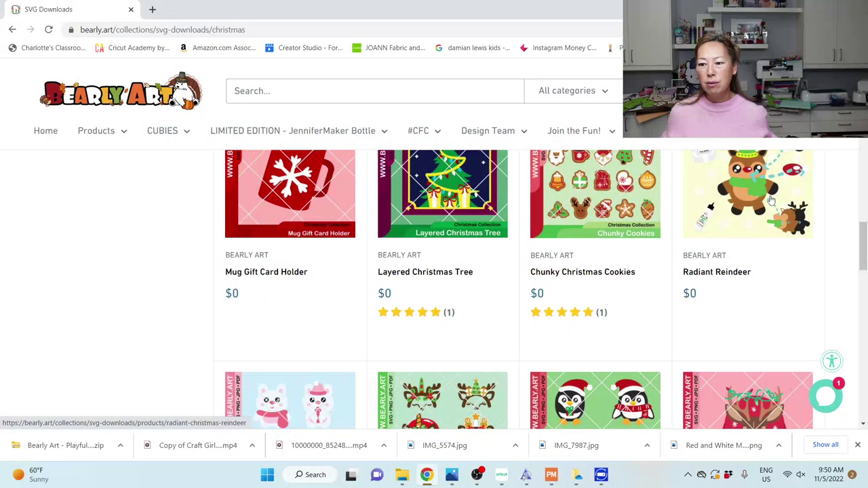
pyautogui.scroll(-3, 553, 283)
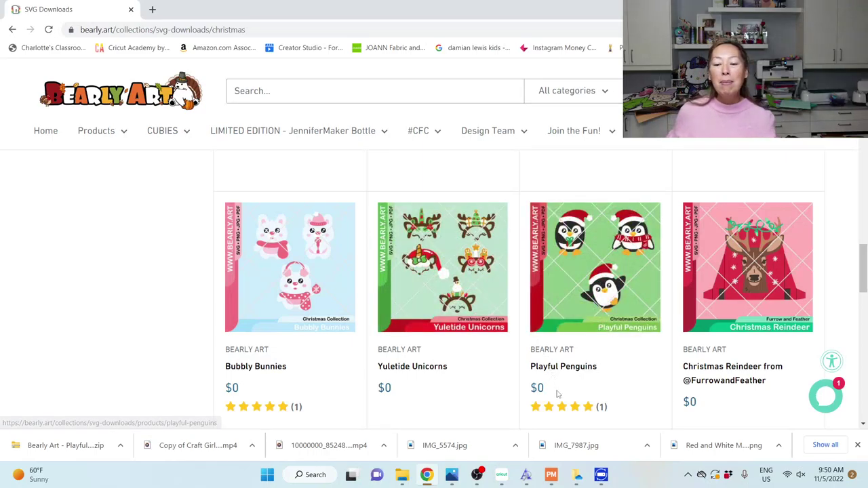
pyautogui.click(590, 278)
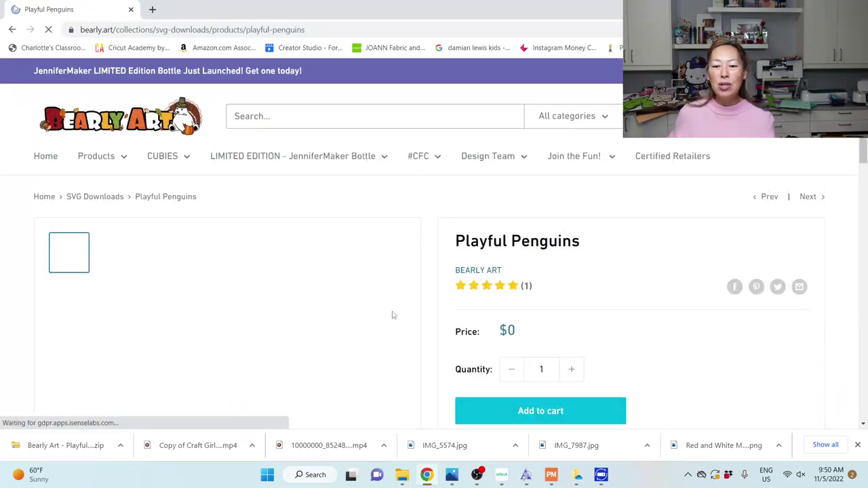
pyautogui.scroll(-1, 392, 314)
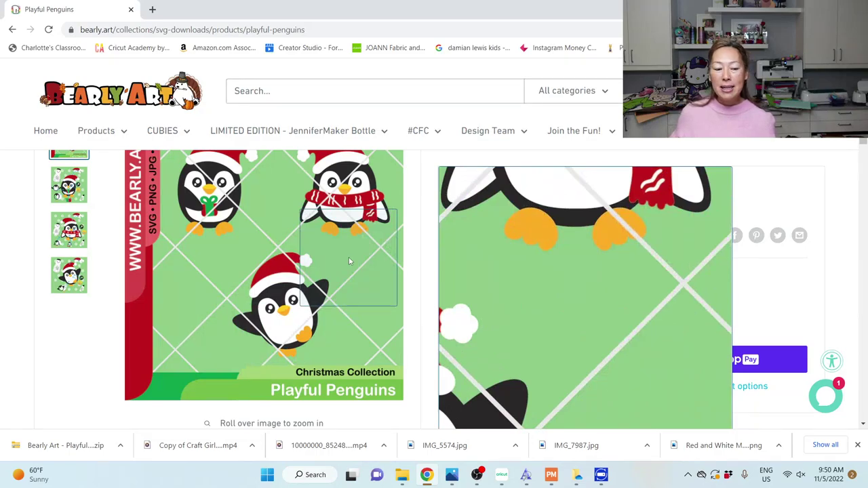
# Upload the Playful Penguins SVG from the Downloads folder into Design Space and add it to the canvas
pyautogui.click(502, 477)
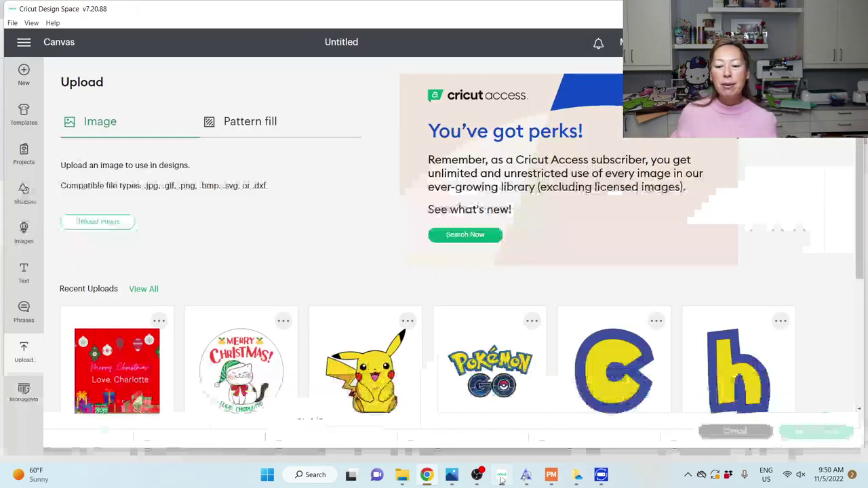
pyautogui.click(116, 226)
pyautogui.click(455, 241)
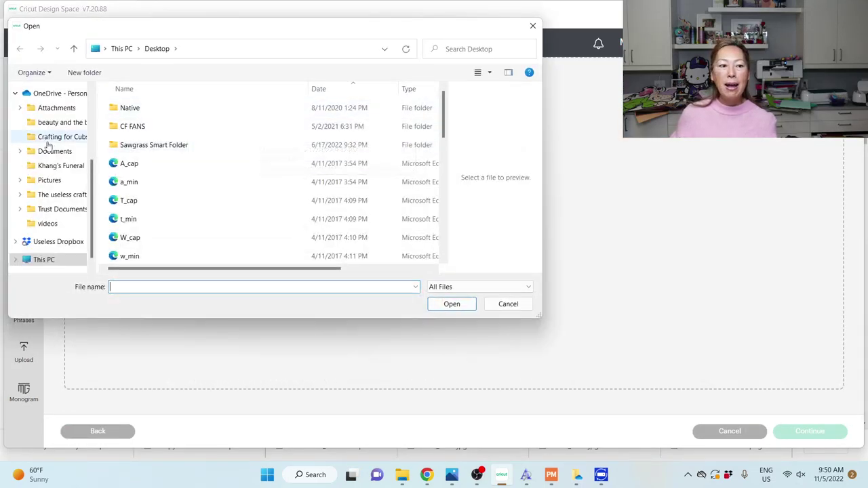
pyautogui.scroll(3, 47, 139)
pyautogui.click(52, 126)
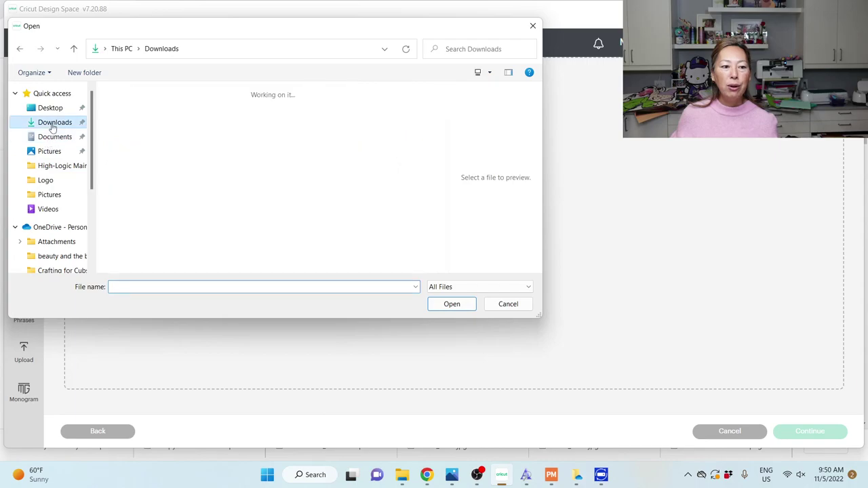
pyautogui.click(127, 119)
pyautogui.doubleClick(126, 119)
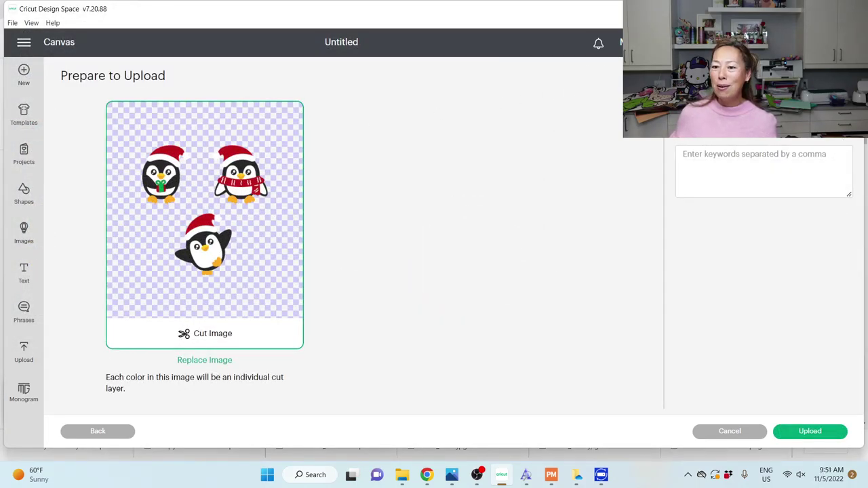
pyautogui.click(813, 433)
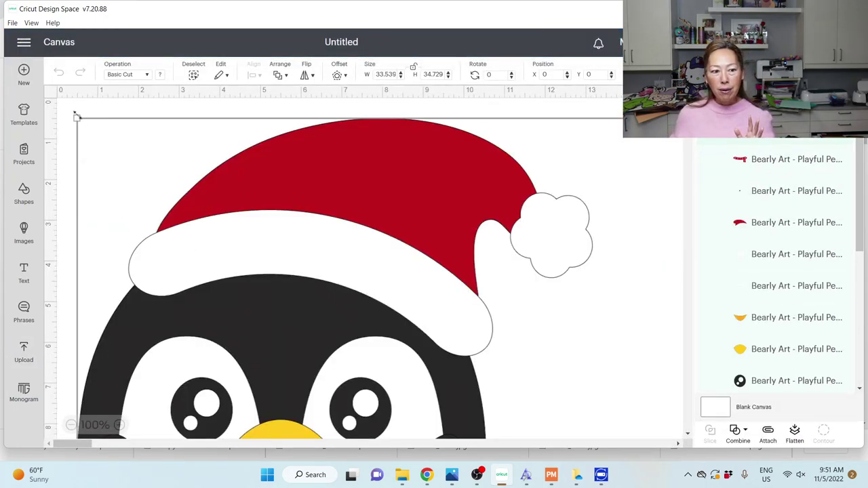
# Shrink the three-penguin image to about 23.1 × 23.9 inches and shift it down-right at 25% zoom
pyautogui.moveTo(77, 116); pyautogui.dragTo(281, 201)
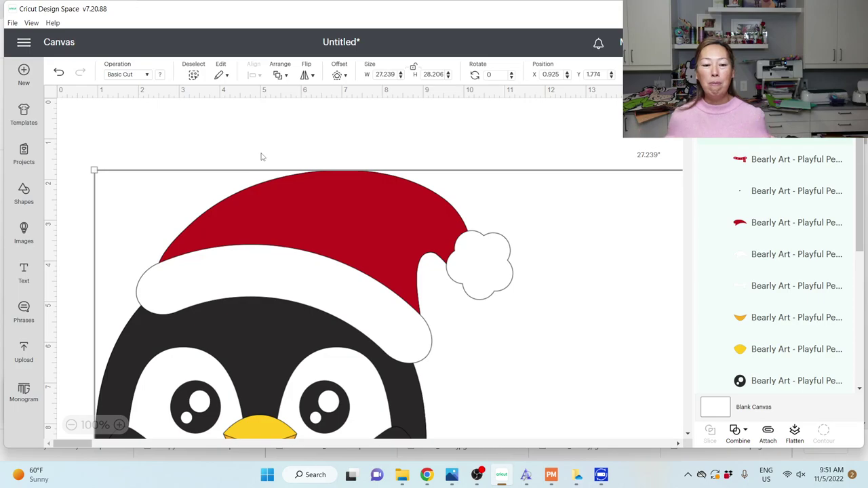
pyautogui.moveTo(95, 170); pyautogui.dragTo(308, 229)
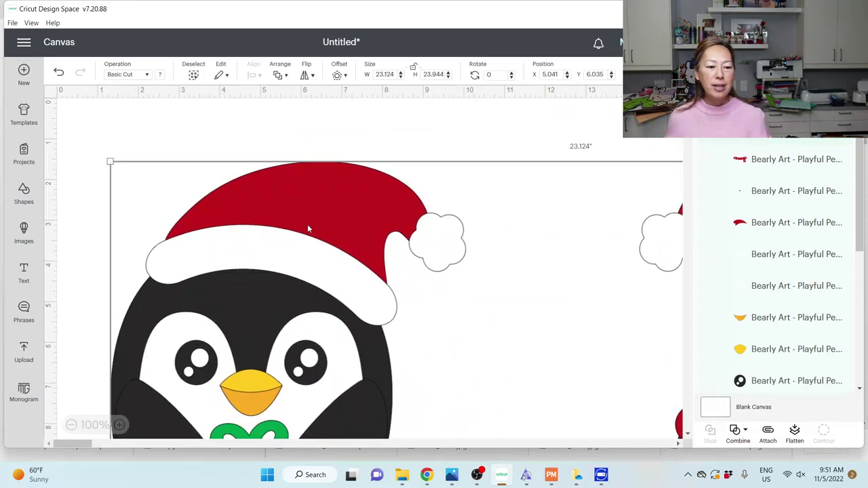
pyautogui.click(72, 424)
pyautogui.click(71, 425)
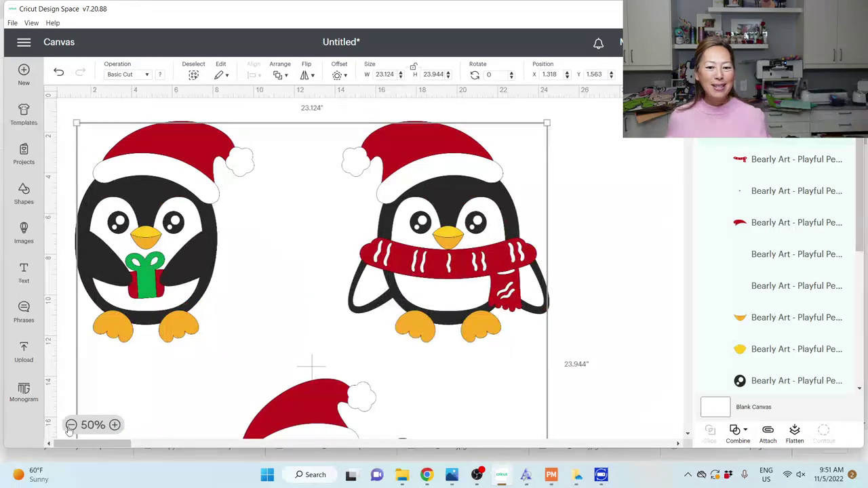
pyautogui.click(71, 425)
pyautogui.moveTo(204, 287); pyautogui.dragTo(239, 316)
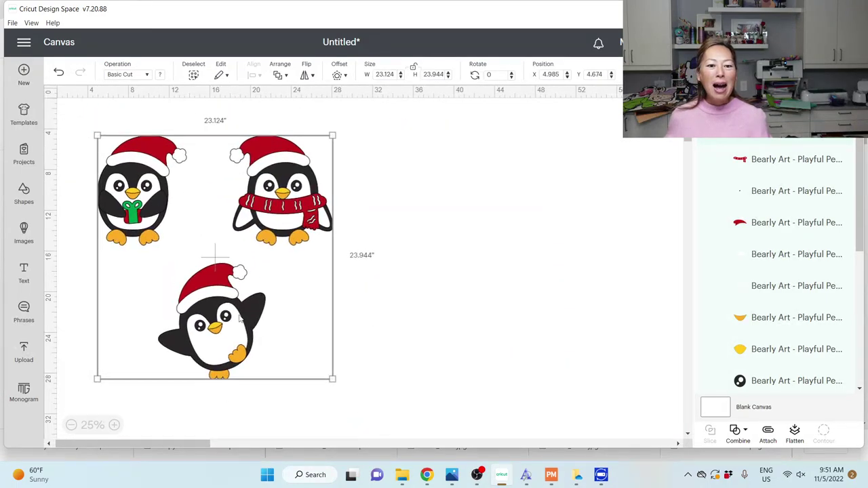
pyautogui.click(433, 259)
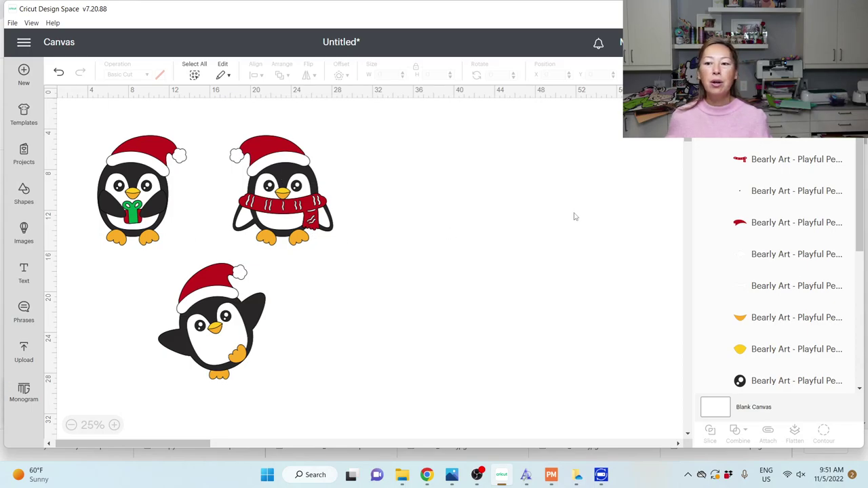
# Delete the waving and gift penguins, keeping only the scarf-wearing Santa-hat penguin
pyautogui.hotkey('ctrl', 'a')
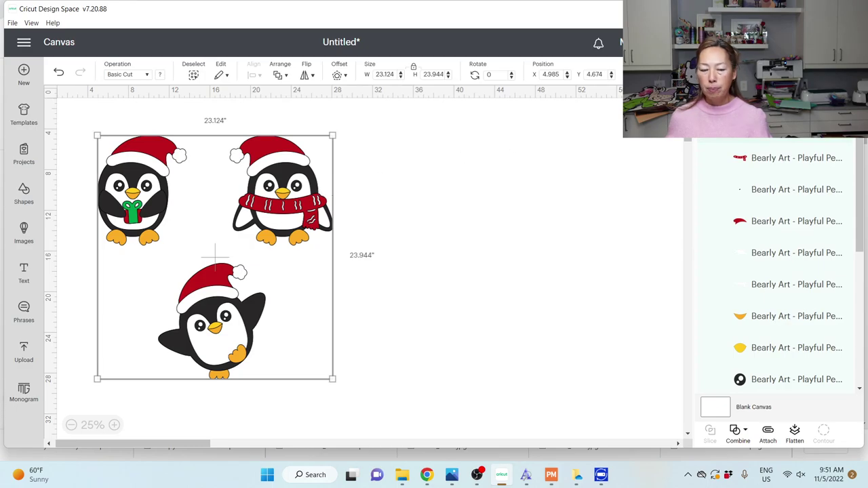
pyautogui.click(462, 258)
pyautogui.moveTo(287, 408); pyautogui.dragTo(154, 297)
pyautogui.press('Delete')
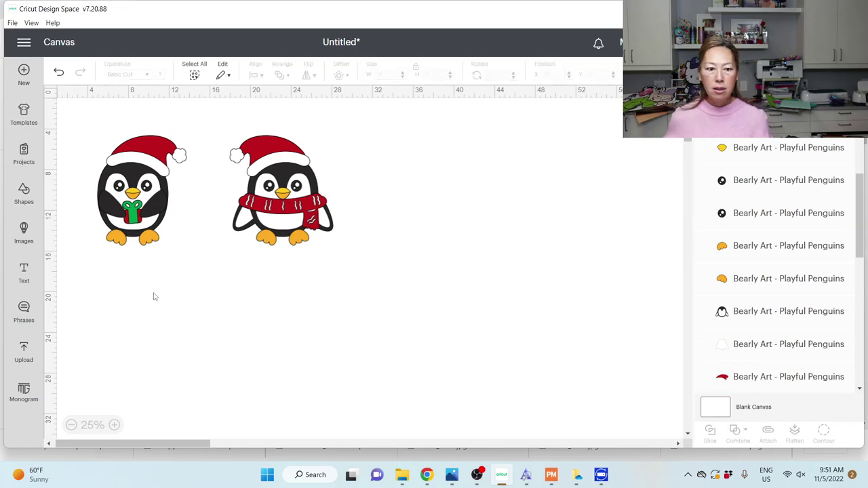
pyautogui.moveTo(82, 114); pyautogui.dragTo(178, 321)
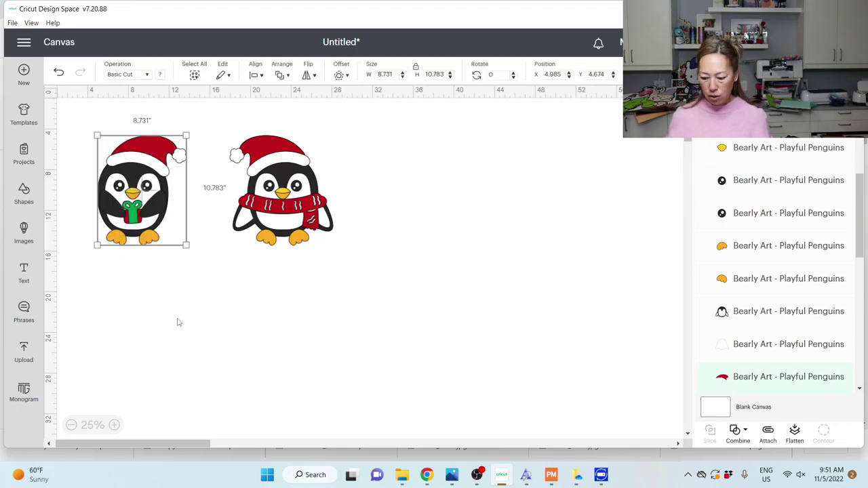
pyautogui.press('Delete')
pyautogui.moveTo(183, 113); pyautogui.dragTo(397, 265)
pyautogui.click(398, 232)
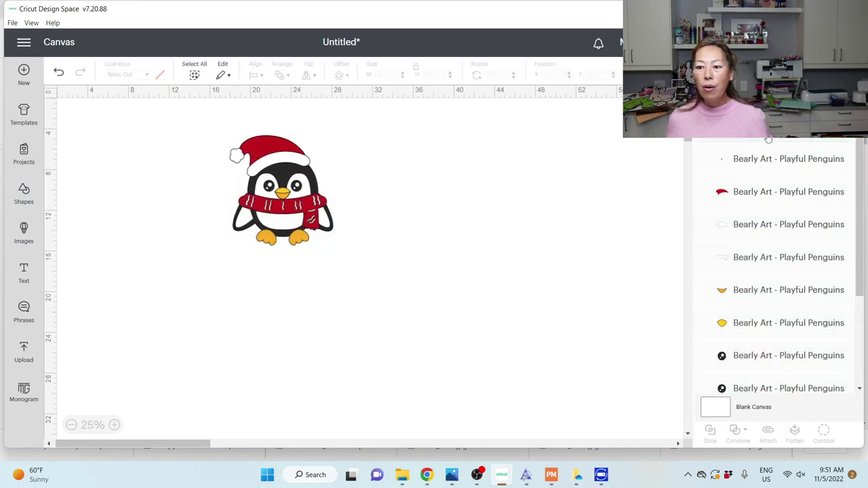
pyautogui.click(768, 139)
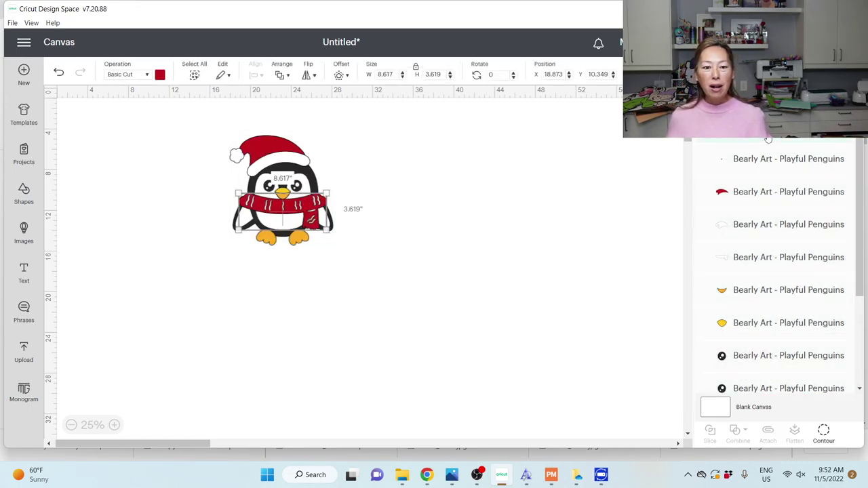
# Change the penguin's red scarf and red Santa hat to pink
pyautogui.click(159, 75)
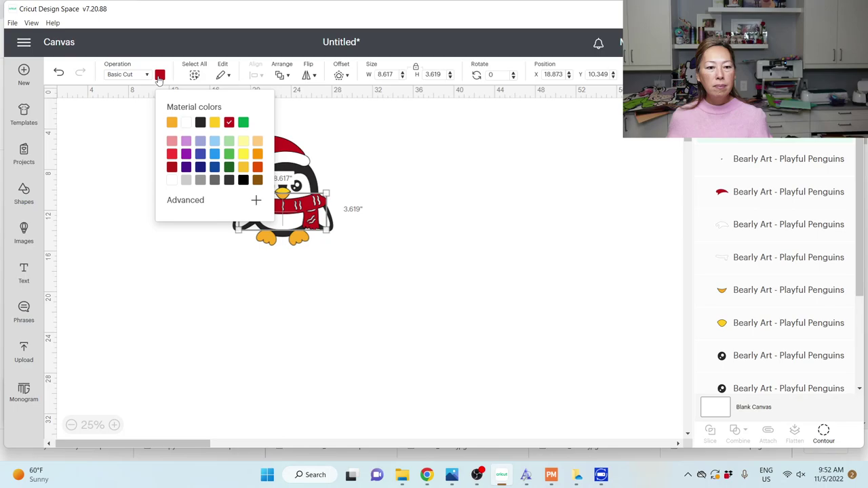
pyautogui.click(171, 141)
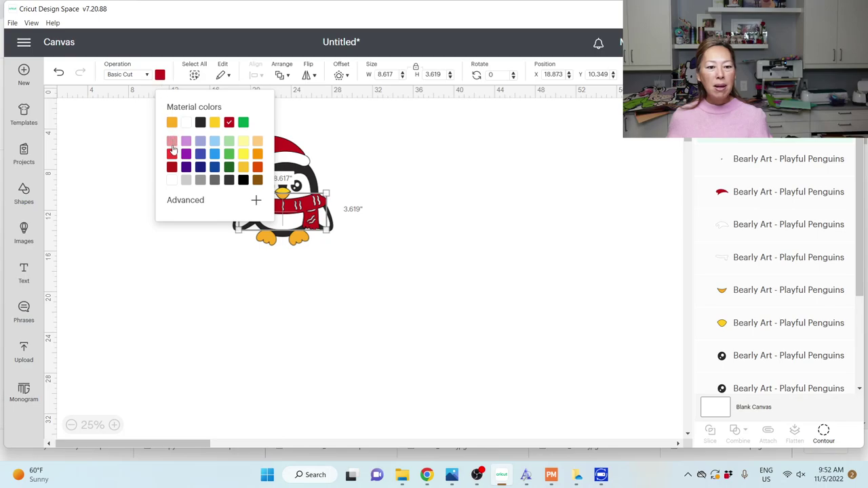
pyautogui.click(73, 178)
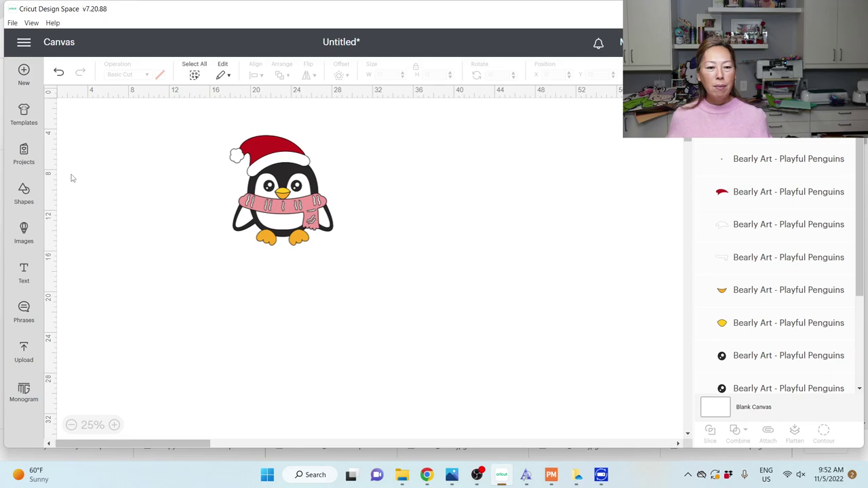
pyautogui.click(762, 193)
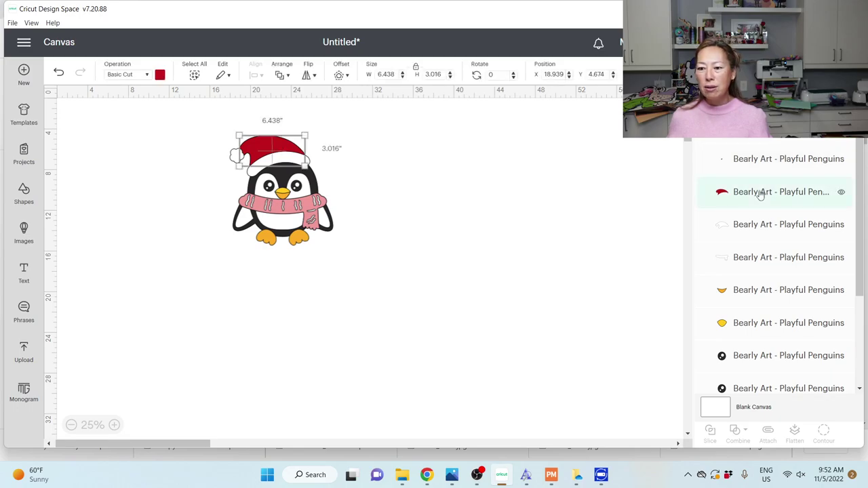
pyautogui.click(160, 76)
pyautogui.click(243, 122)
pyautogui.click(498, 176)
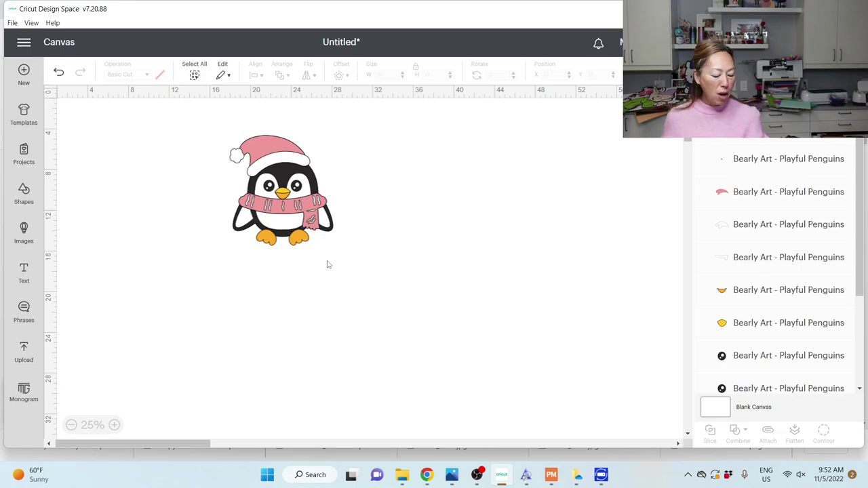
# Set the penguin's height to 4, then 3.75, and finally 3.5 in (3.284 wide), then zoom in
pyautogui.moveTo(366, 261); pyautogui.dragTo(190, 109)
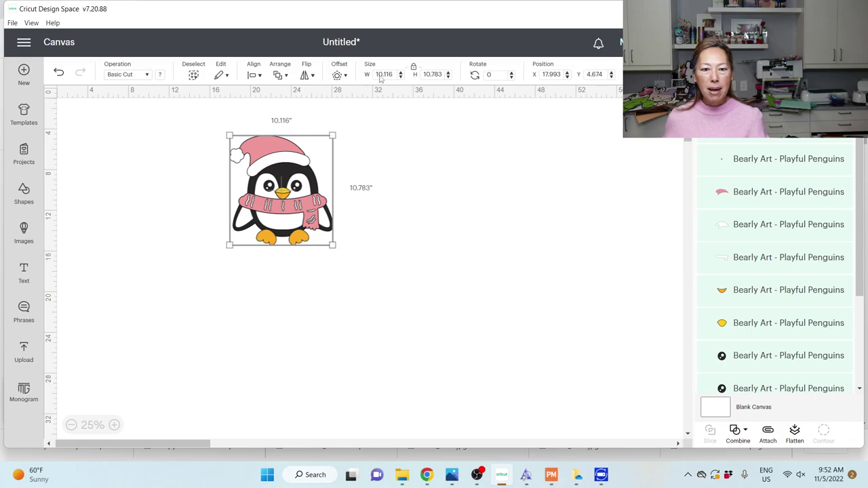
pyautogui.click(433, 74)
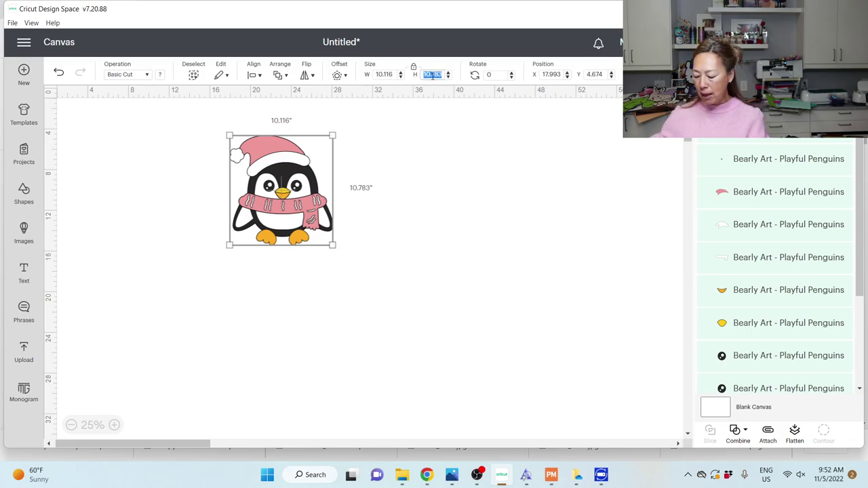
pyautogui.write('4')
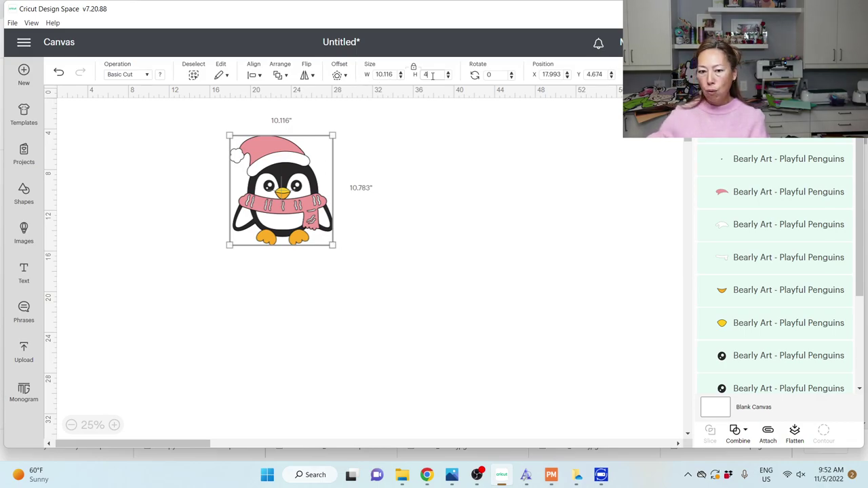
pyautogui.press('Tab')
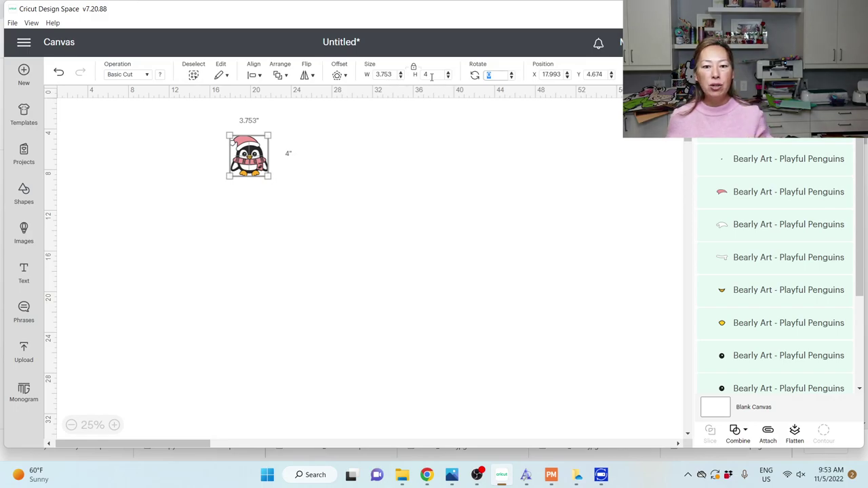
pyautogui.click(425, 75)
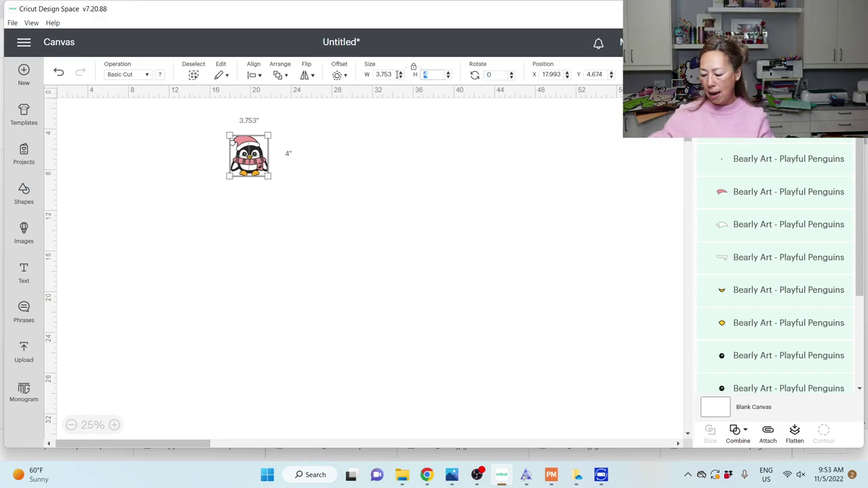
pyautogui.write('3.75')
pyautogui.press('Tab')
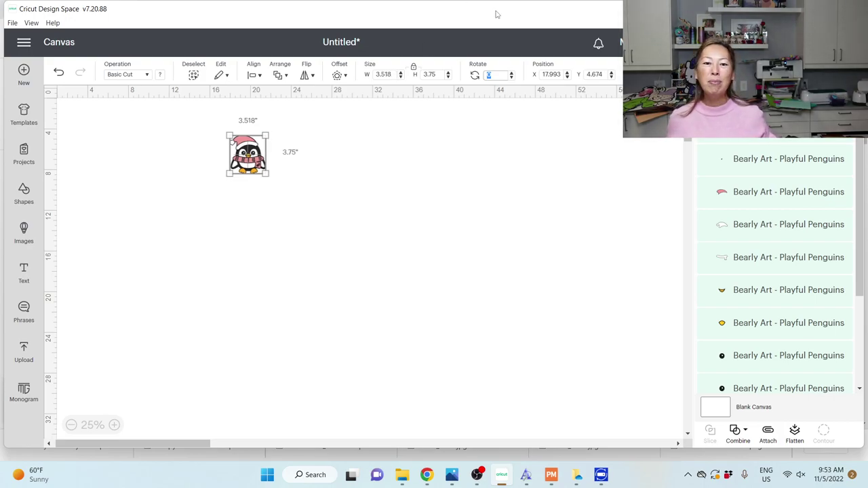
pyautogui.click(431, 75)
pyautogui.write('3.5')
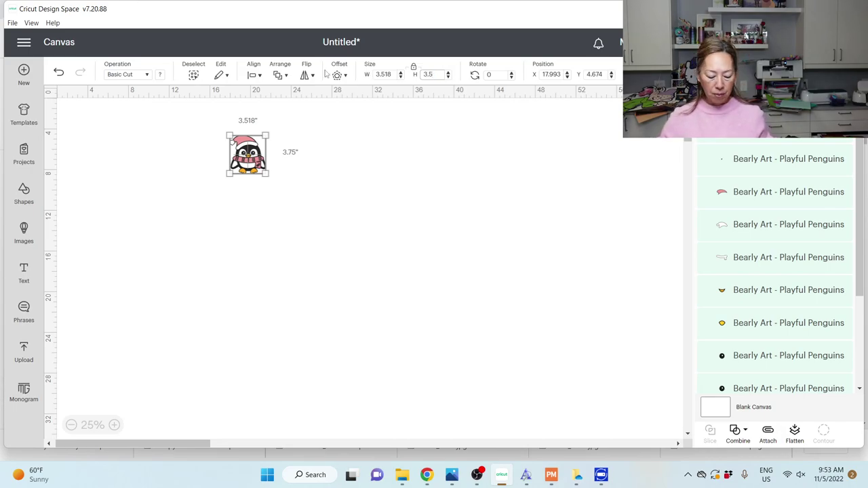
pyautogui.press('Tab')
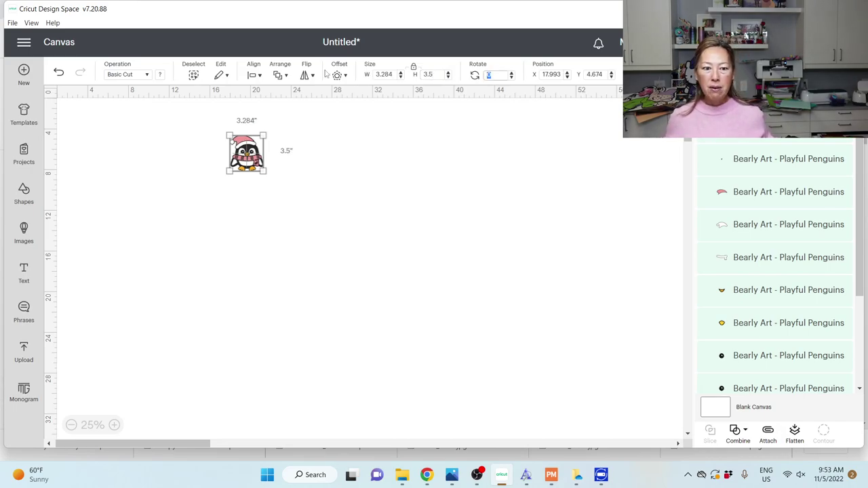
pyautogui.click(114, 425)
pyautogui.click(114, 425)
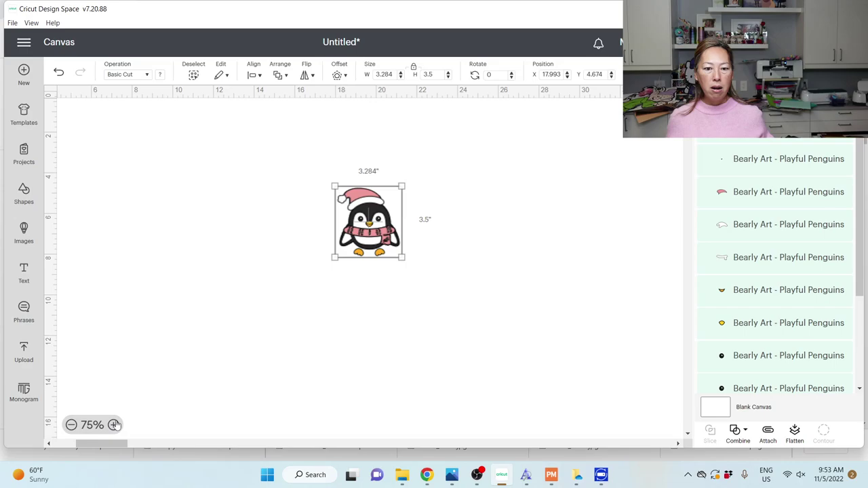
pyautogui.click(114, 424)
pyautogui.click(465, 277)
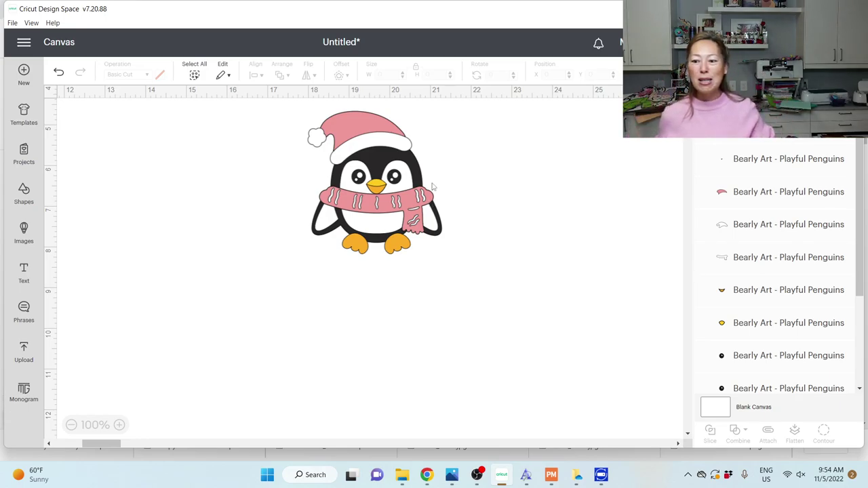
# Copy and paste the whole 3.284 × 3.5 in penguin to make a second copy beside it
pyautogui.scroll(-3, 760, 258)
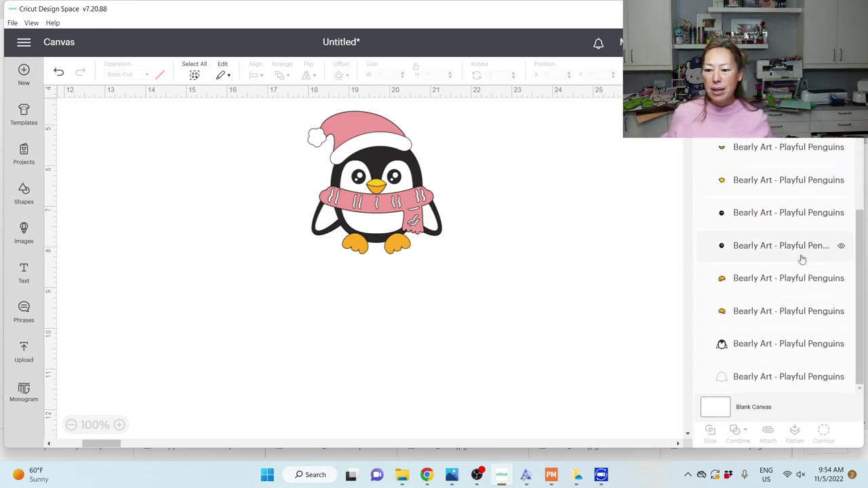
pyautogui.click(739, 384)
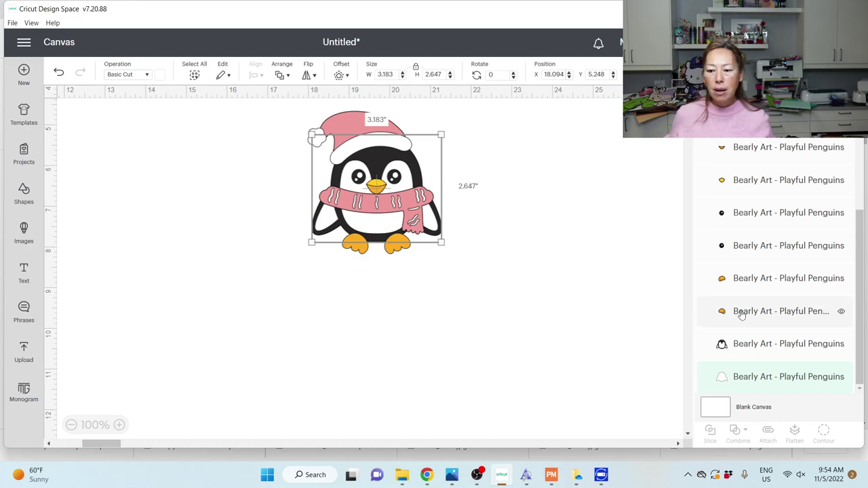
pyautogui.click(504, 312)
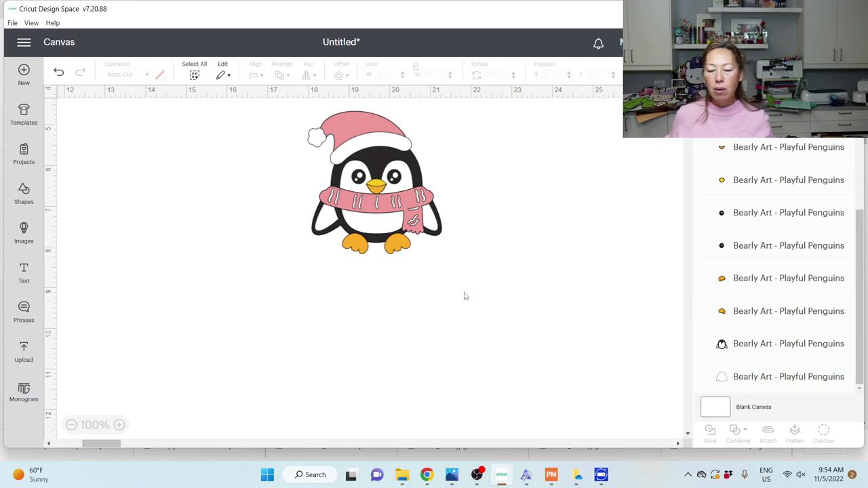
pyautogui.moveTo(492, 295); pyautogui.dragTo(241, 111)
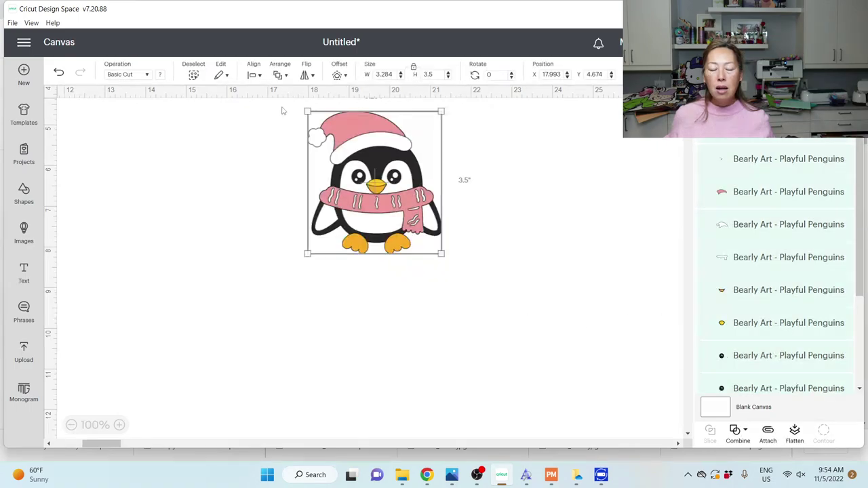
pyautogui.click(576, 140)
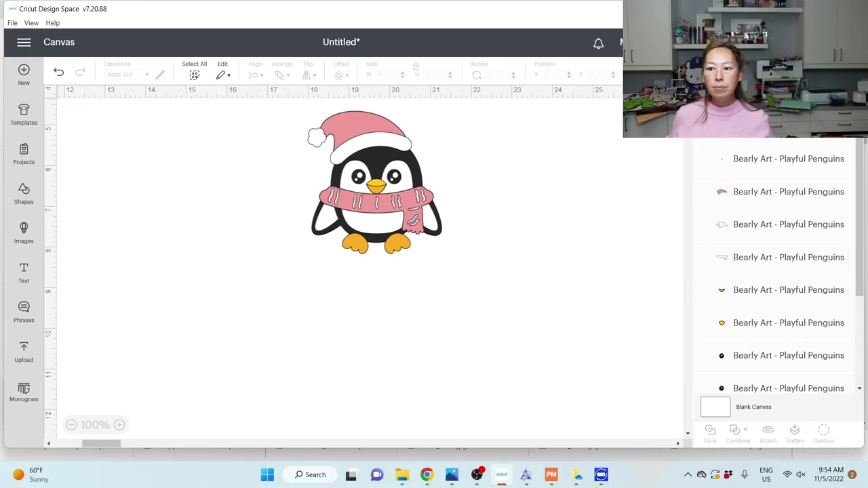
pyautogui.moveTo(519, 286); pyautogui.dragTo(275, 107)
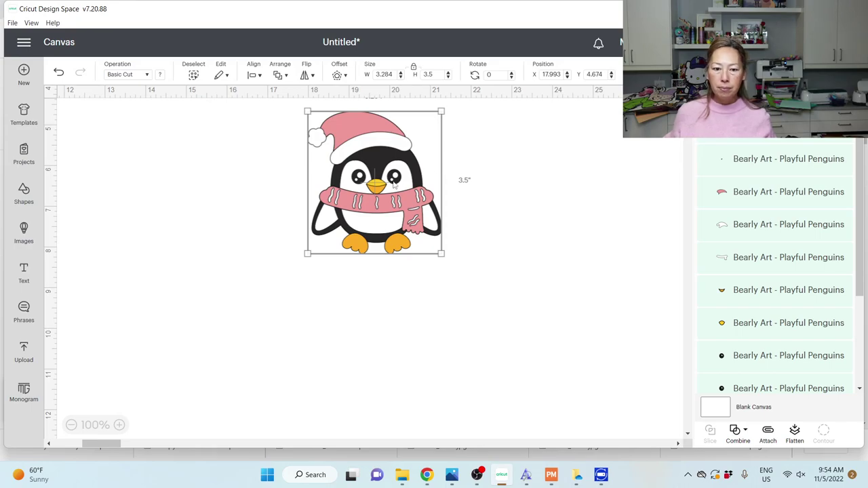
pyautogui.hotkey('ctrl', 'c')
pyautogui.hotkey('ctrl', 'v')
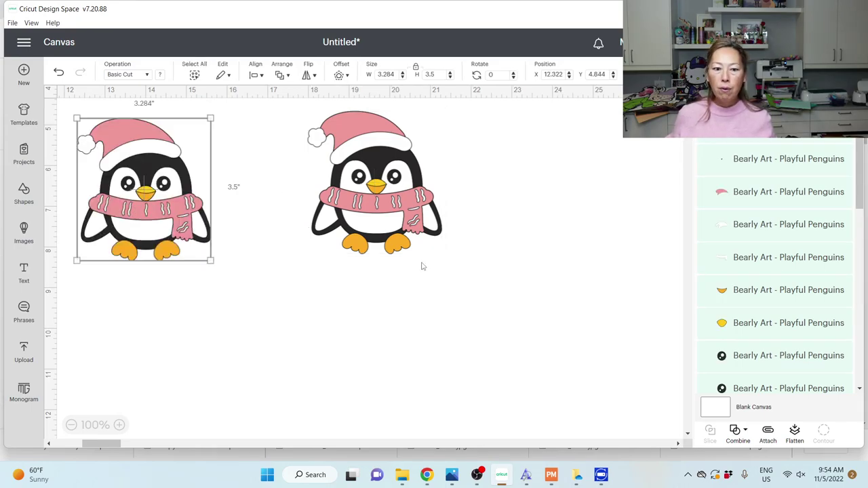
pyautogui.click(500, 291)
pyautogui.moveTo(510, 296); pyautogui.dragTo(269, 99)
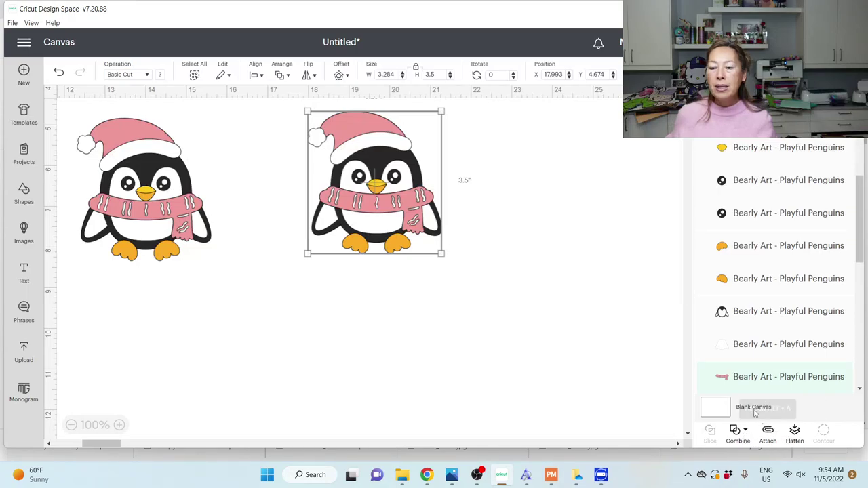
pyautogui.scroll(-8, 772, 231)
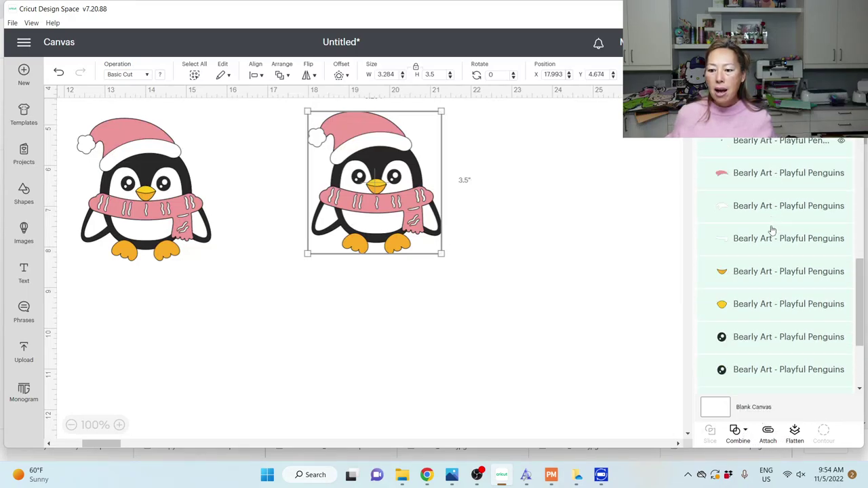
pyautogui.scroll(-2, 772, 232)
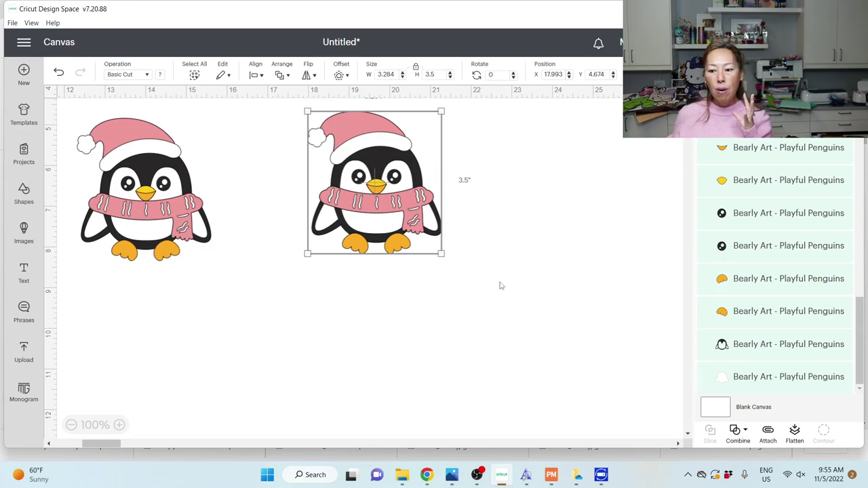
# Unite the right penguin's layers into one outline and move it onto the left penguin
pyautogui.click(746, 431)
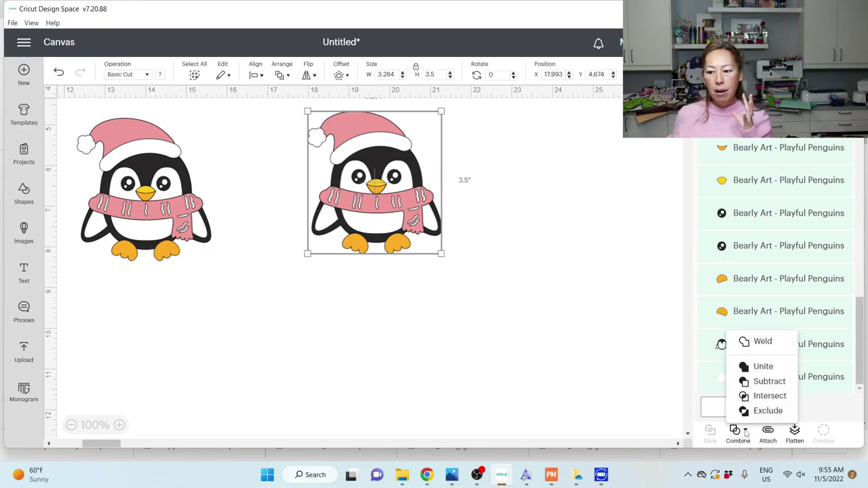
pyautogui.click(764, 368)
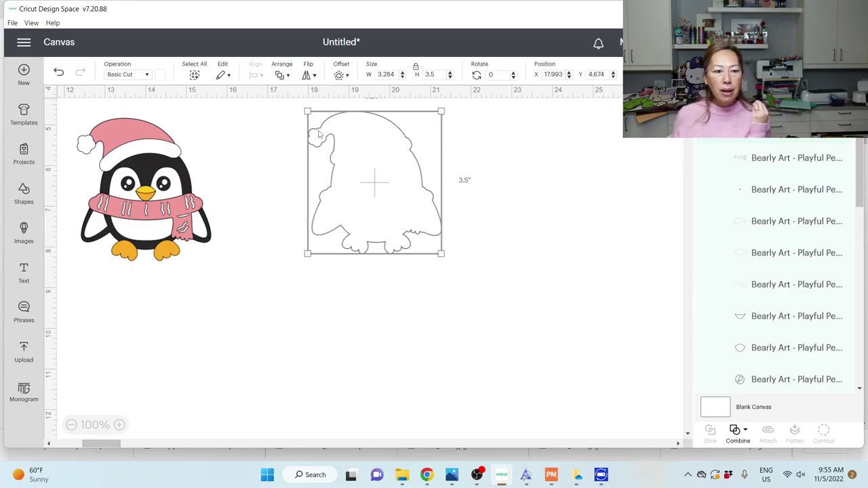
pyautogui.moveTo(319, 133); pyautogui.dragTo(119, 157)
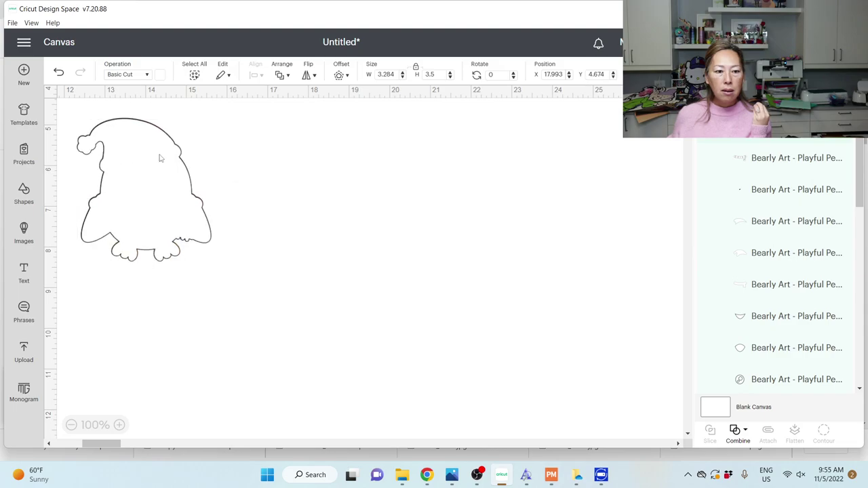
# Send the outline to the back so it sits behind the coloured penguin
pyautogui.click(153, 196)
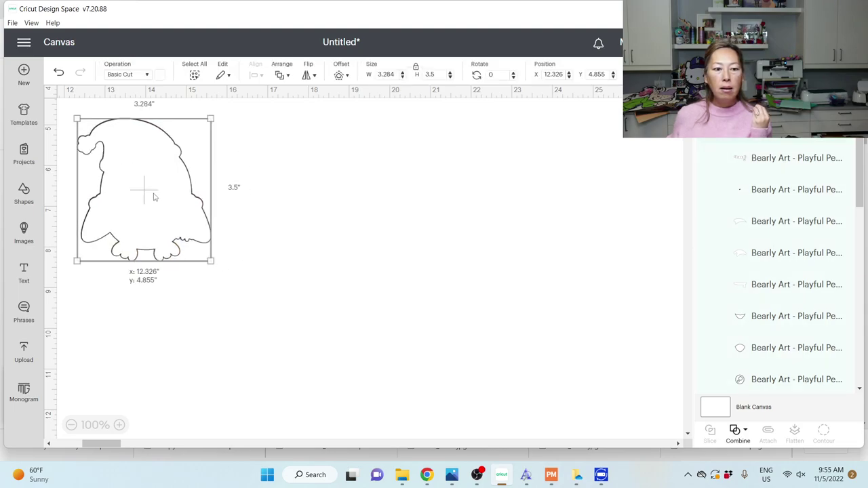
pyautogui.click(281, 75)
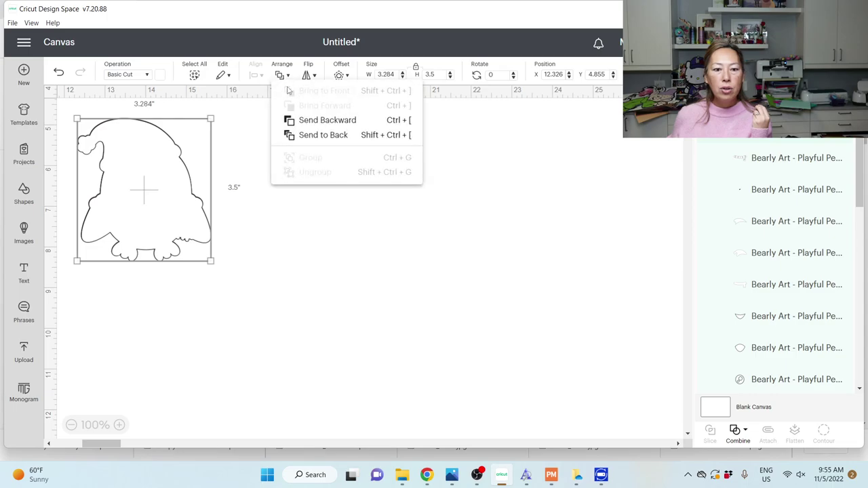
pyautogui.click(312, 136)
pyautogui.click(332, 231)
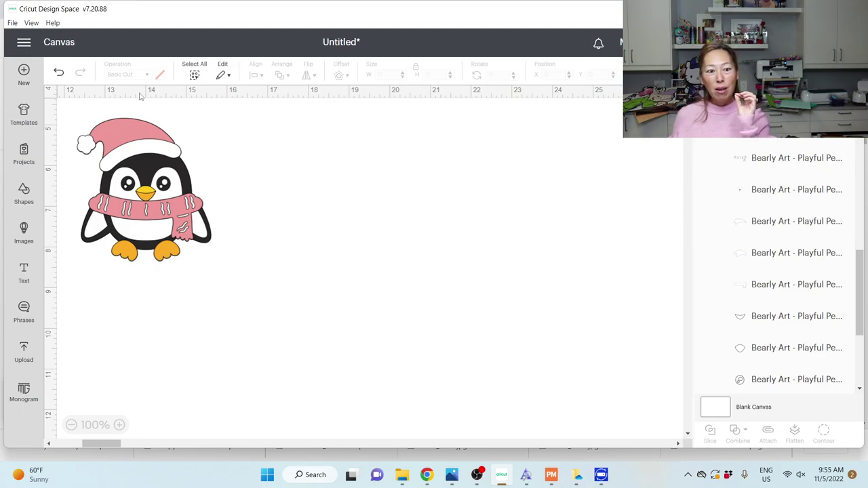
# Add a circle, size it to 0.15 in, and place it on the penguin's pink hat
pyautogui.click(34, 195)
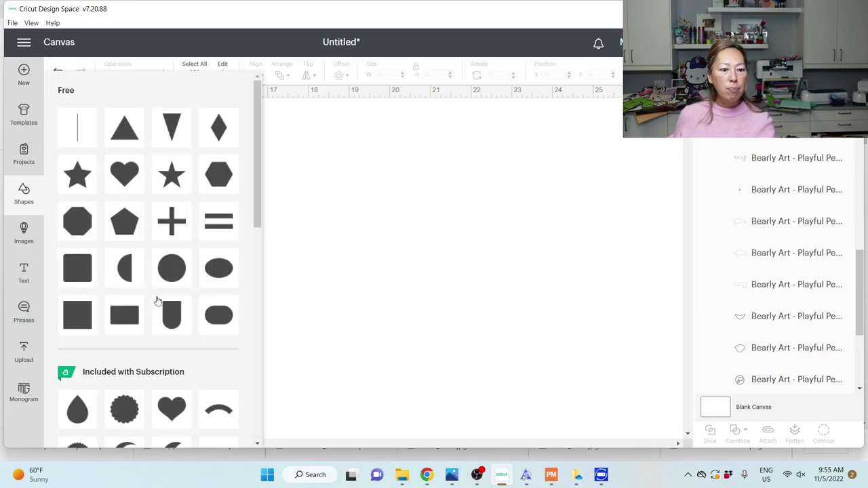
pyautogui.click(171, 269)
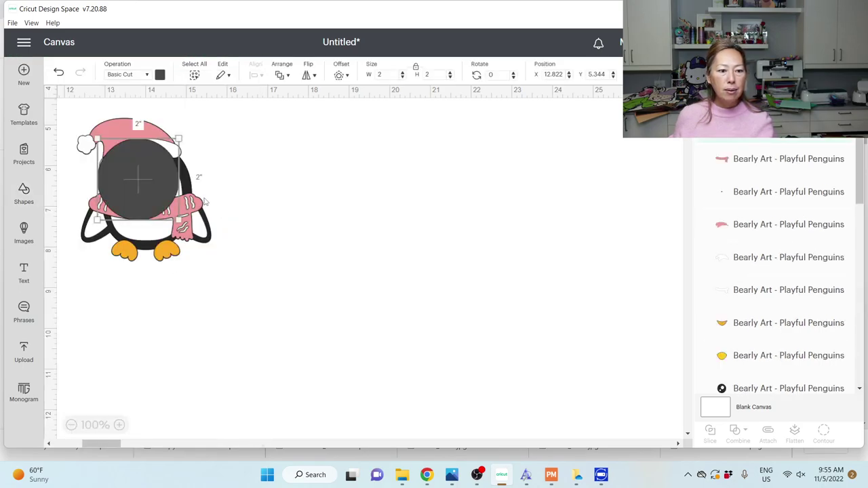
pyautogui.moveTo(179, 215); pyautogui.dragTo(129, 166)
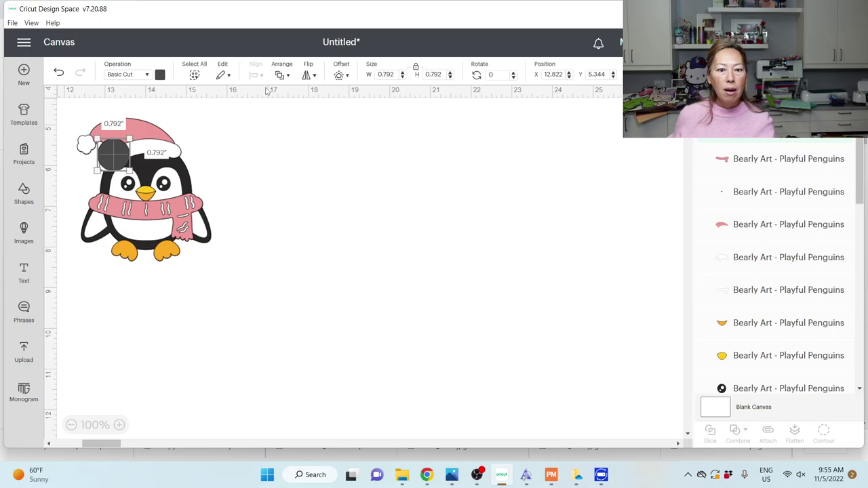
pyautogui.doubleClick(386, 74)
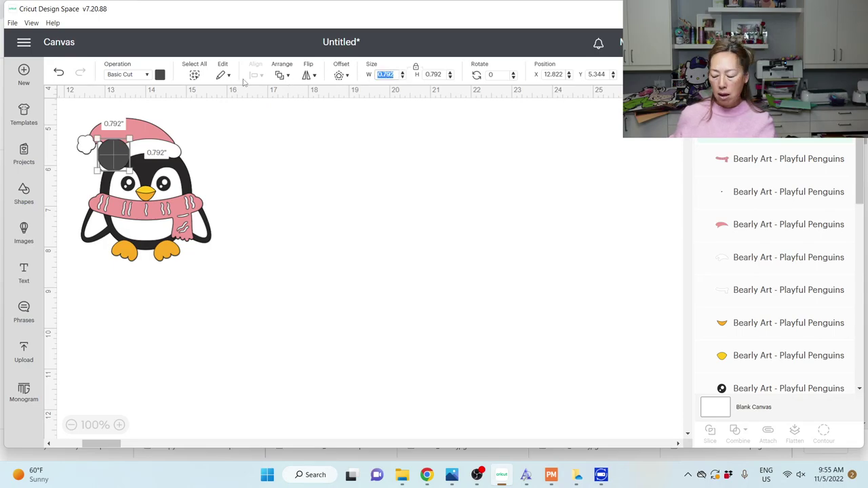
pyautogui.press('BackSpace')
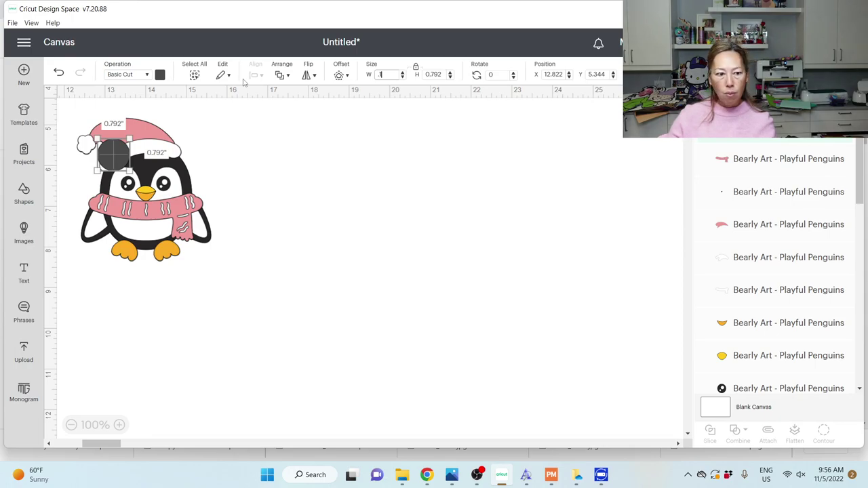
pyautogui.write('.1')
pyautogui.press('Tab')
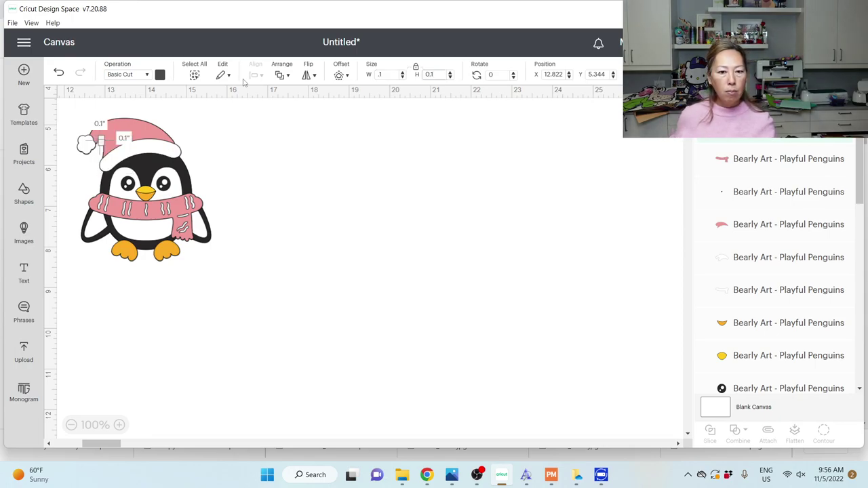
pyautogui.write('.15')
pyautogui.press('Tab')
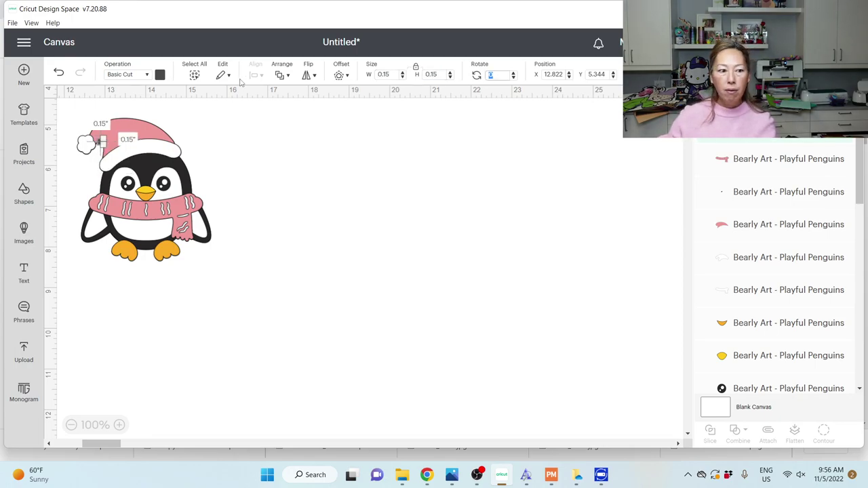
pyautogui.click(267, 134)
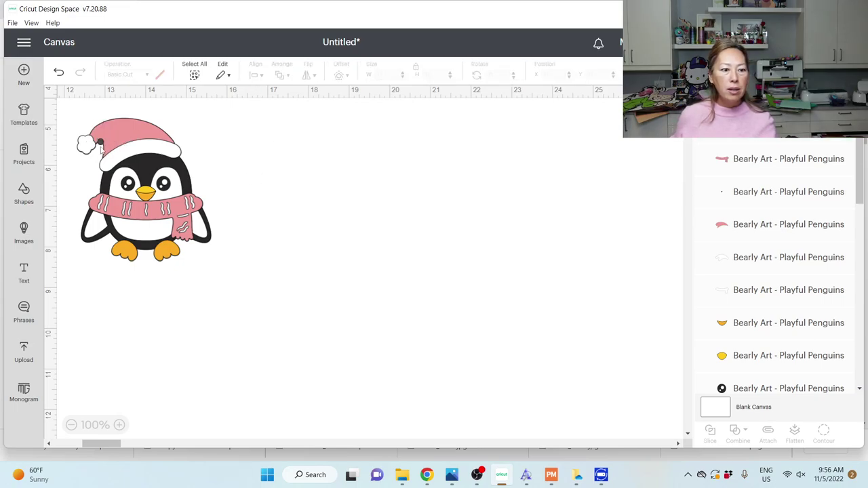
pyautogui.moveTo(100, 146); pyautogui.dragTo(130, 136)
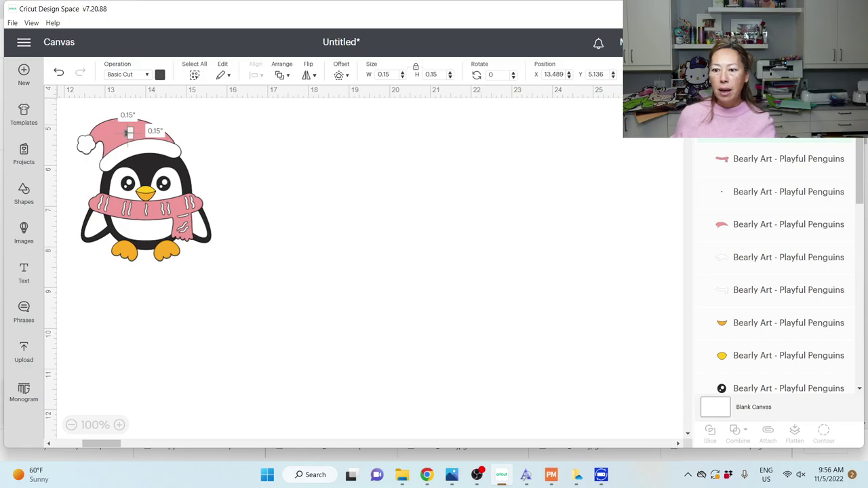
# Duplicate the hat circle and place the copy beside the first one
pyautogui.hotkey('ctrl', 'd')
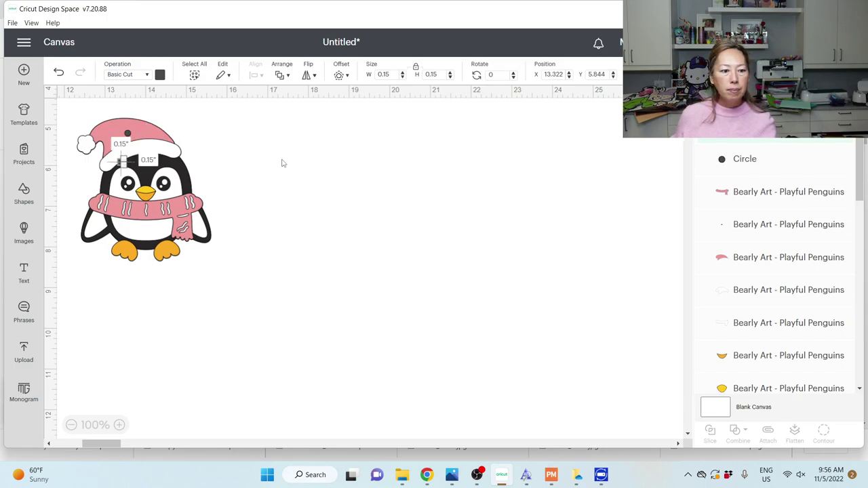
pyautogui.moveTo(124, 163); pyautogui.dragTo(126, 156)
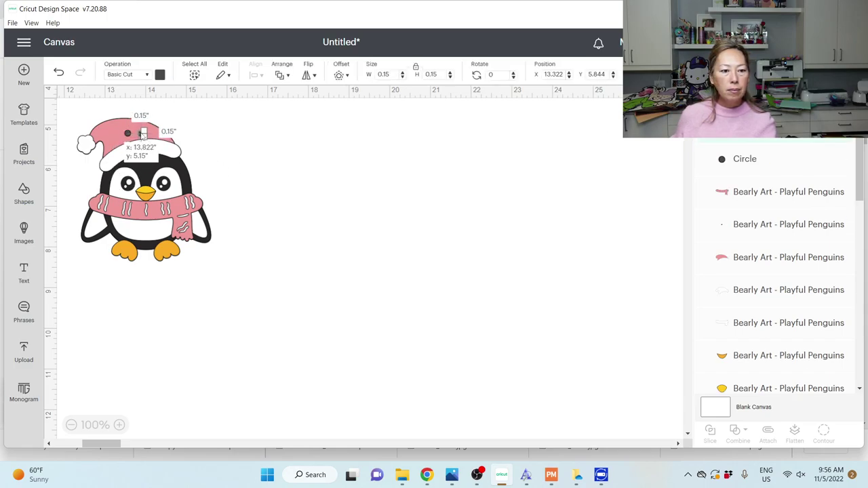
pyautogui.moveTo(144, 133); pyautogui.dragTo(146, 132)
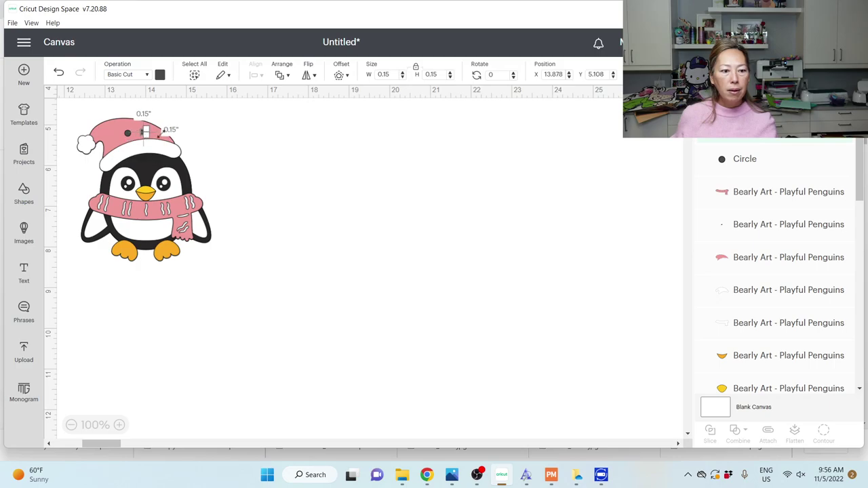
pyautogui.click(276, 156)
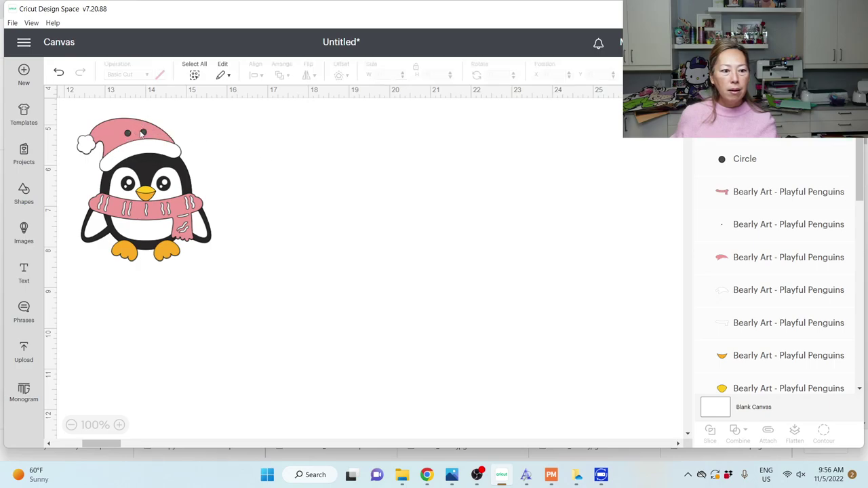
# Fine-tune the positions of the two hat circles so they sit side by side
pyautogui.click(143, 135)
pyautogui.click(219, 168)
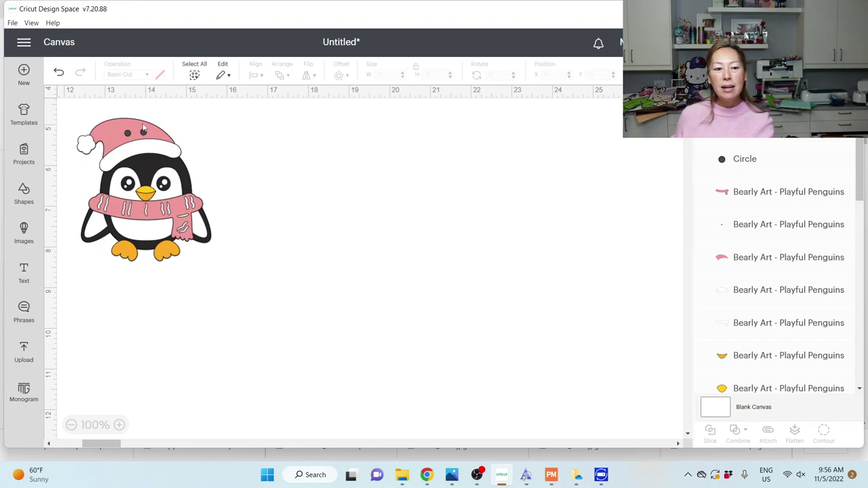
pyautogui.click(143, 131)
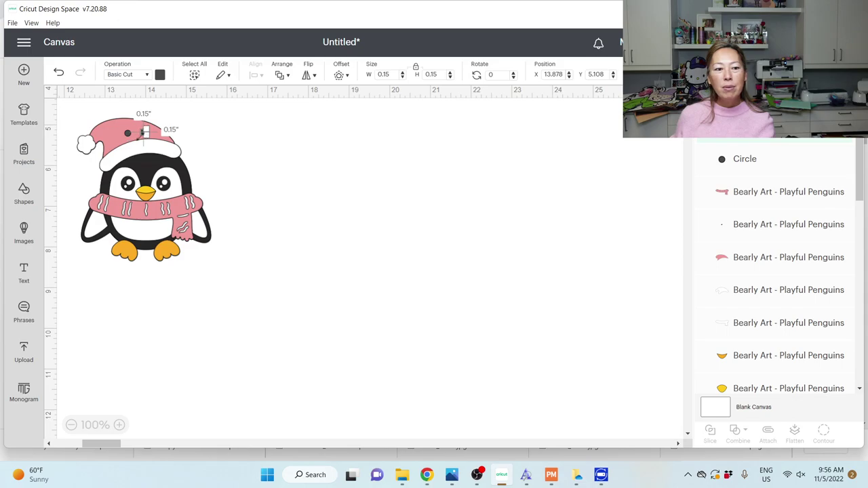
pyautogui.click(218, 138)
pyautogui.moveTo(143, 137); pyautogui.dragTo(157, 133)
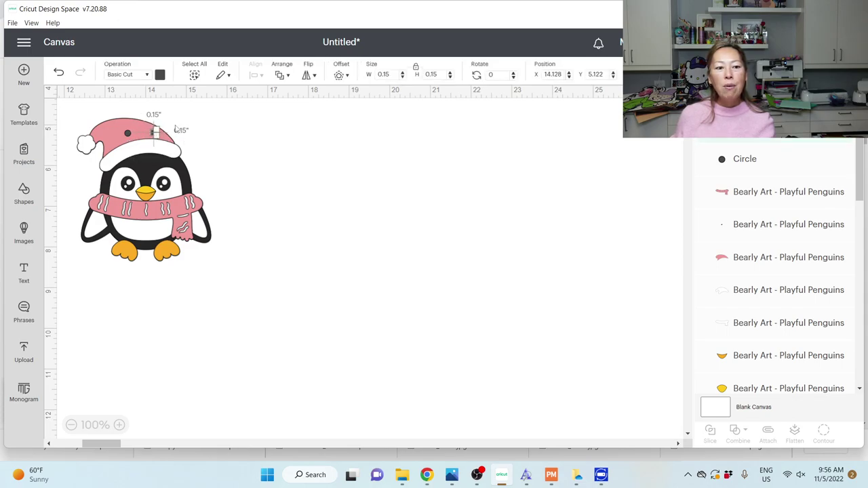
pyautogui.click(127, 135)
pyautogui.click(228, 138)
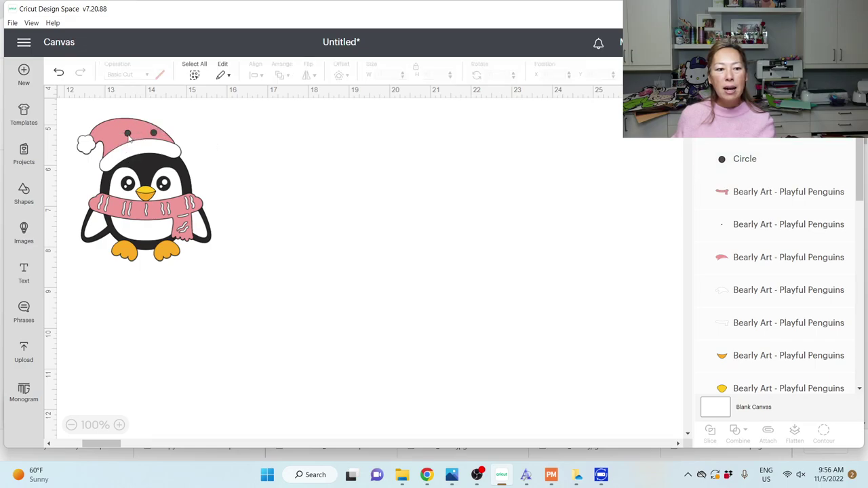
pyautogui.moveTo(130, 137); pyautogui.dragTo(141, 134)
pyautogui.click(304, 145)
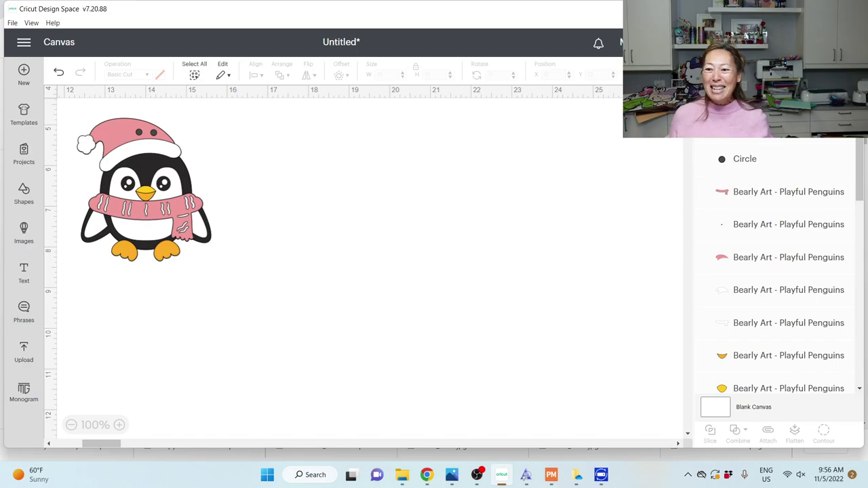
# Weld the two hat circles into a single shape
pyautogui.click(743, 159)
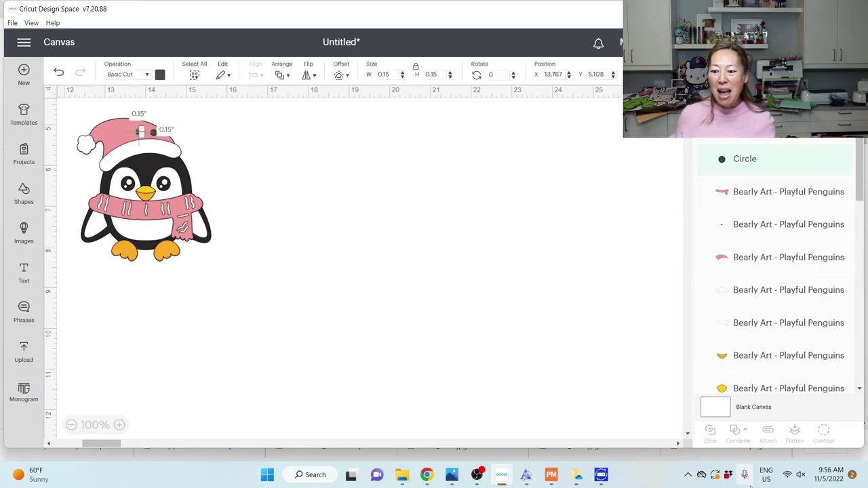
pyautogui.keyDown('shift'); pyautogui.click(773, 192); pyautogui.keyUp('shift')
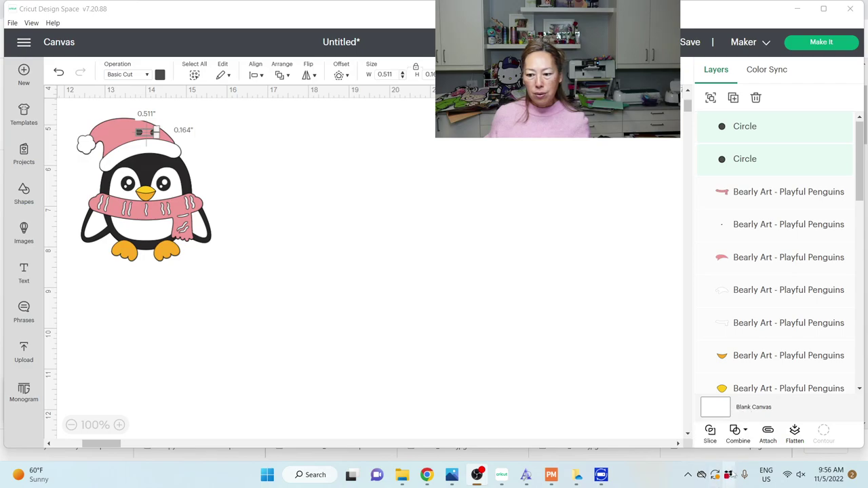
pyautogui.click(751, 440)
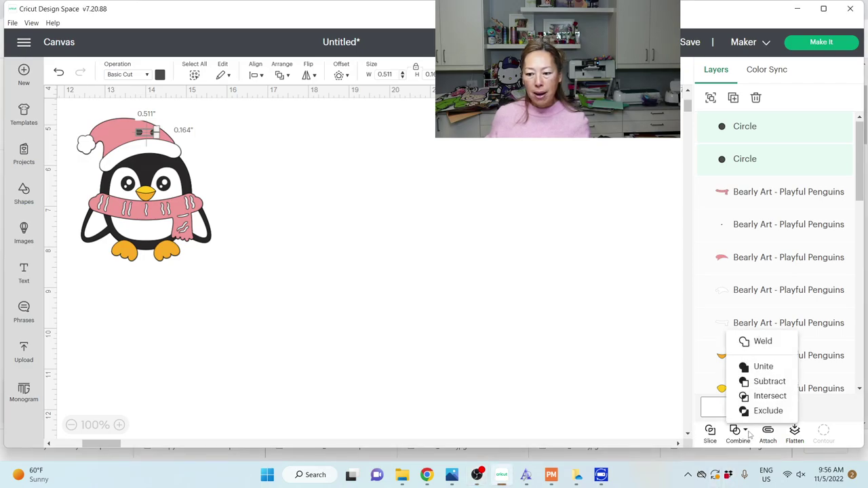
pyautogui.click(763, 342)
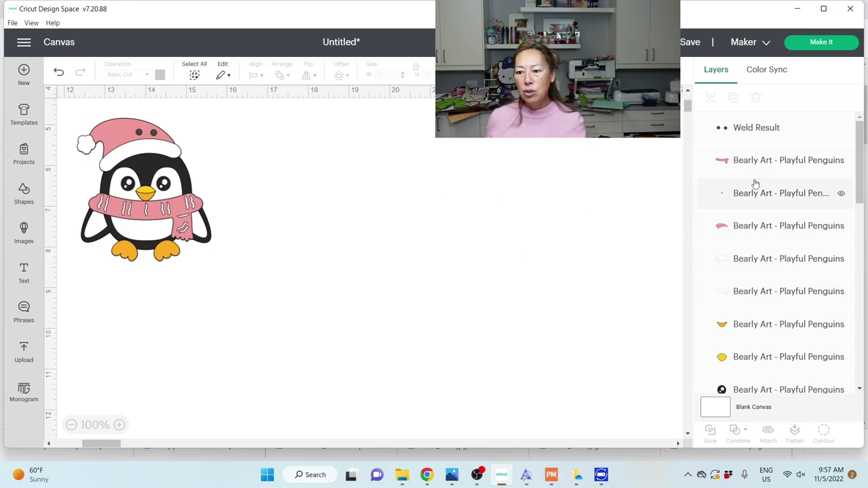
# Slice the welded circles out of both pink hat layers
pyautogui.click(751, 130)
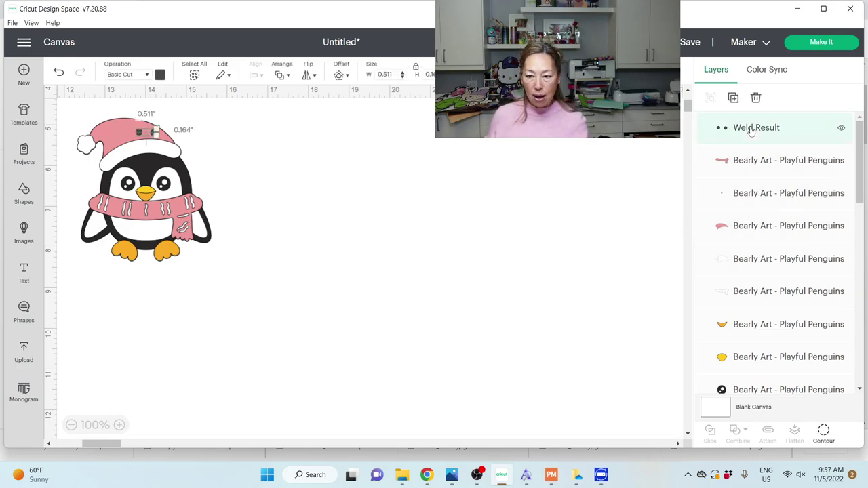
pyautogui.scroll(-1, 769, 251)
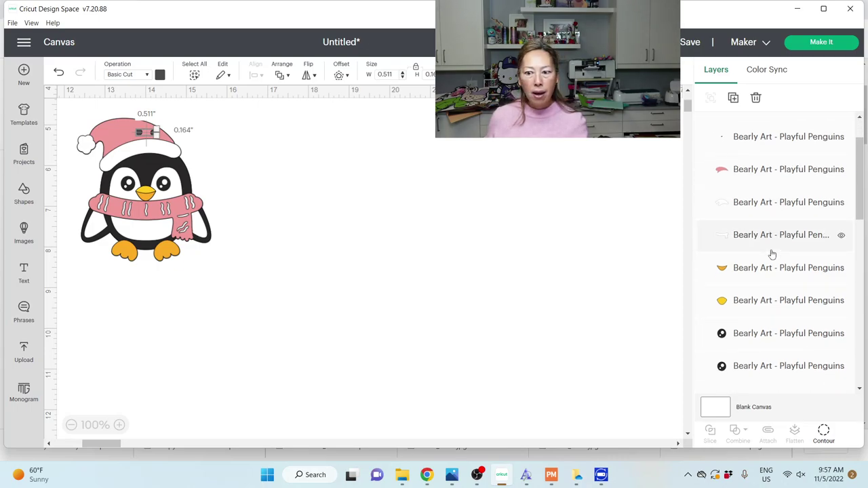
pyautogui.keyDown('shift'); pyautogui.click(770, 171); pyautogui.keyUp('shift')
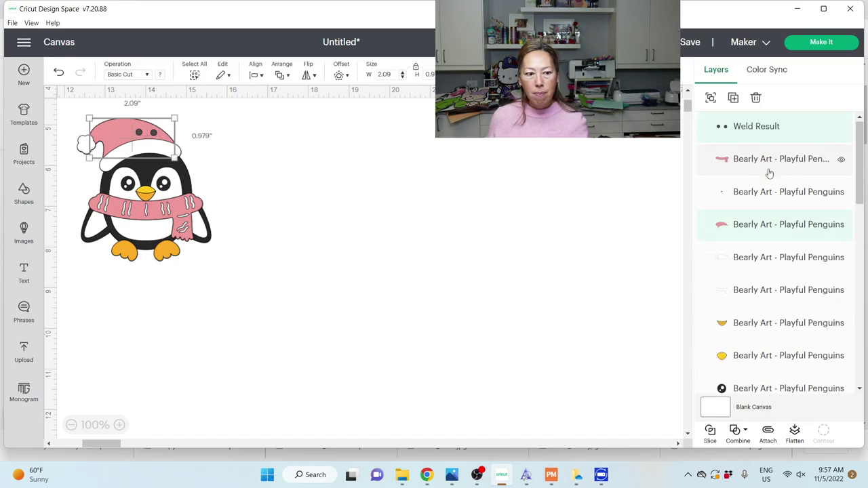
pyautogui.click(710, 433)
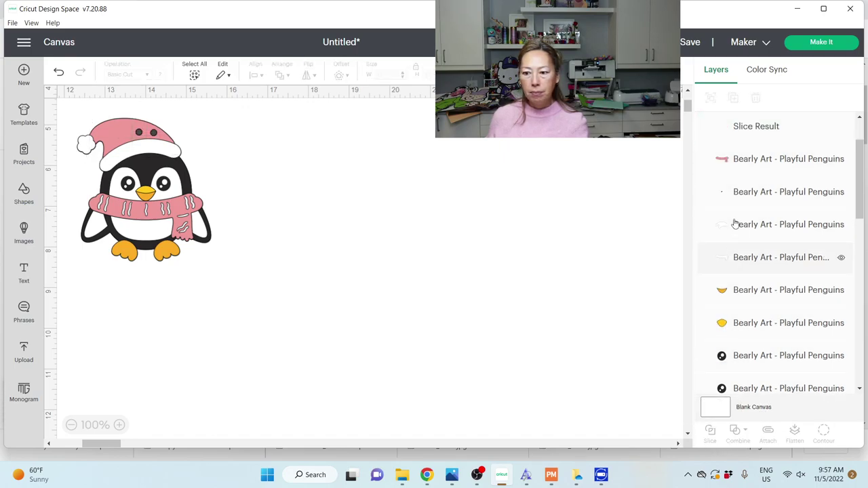
pyautogui.click(733, 129)
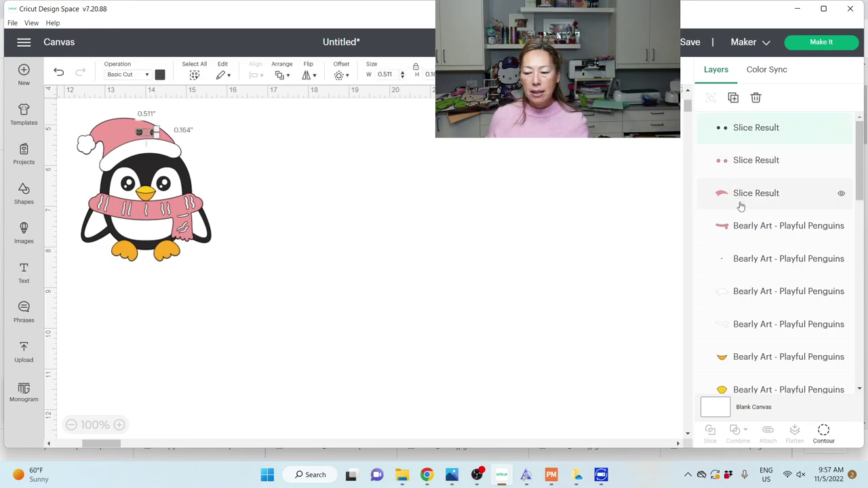
pyautogui.scroll(-1, 738, 211)
pyautogui.keyDown('shift'); pyautogui.click(740, 235); pyautogui.keyUp('shift')
pyautogui.scroll(1, 717, 240)
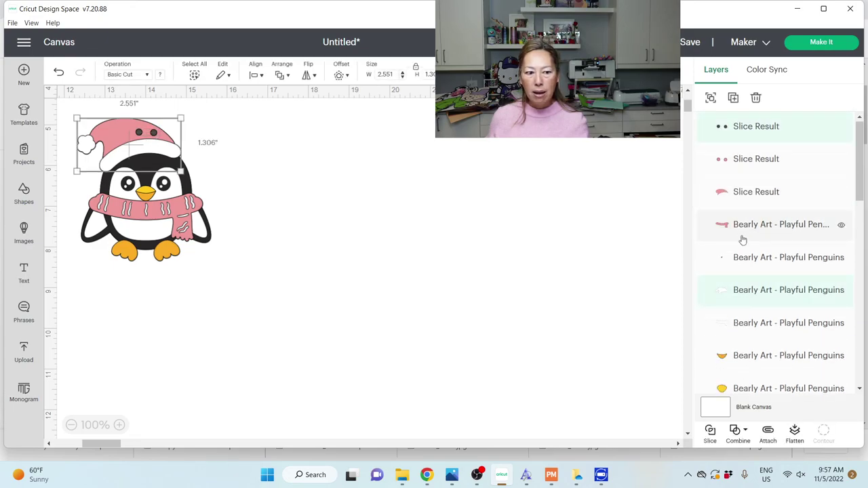
pyautogui.click(711, 431)
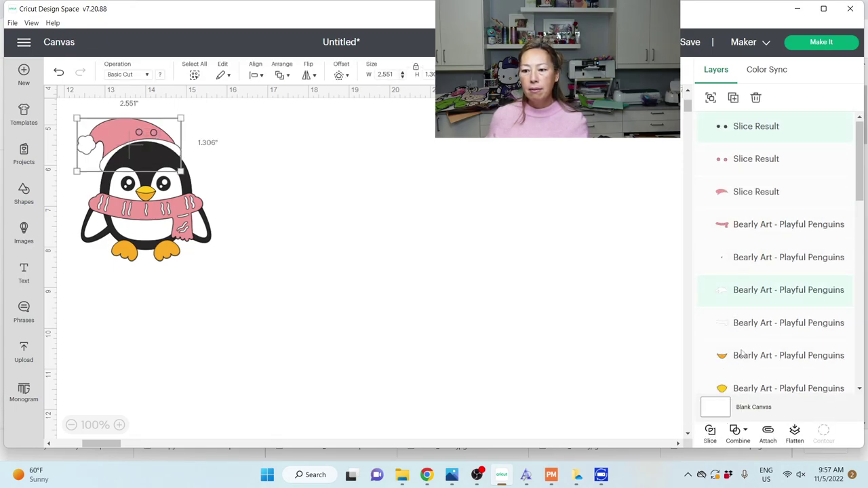
# Slice the welded circles through the penguin's base layer
pyautogui.click(735, 163)
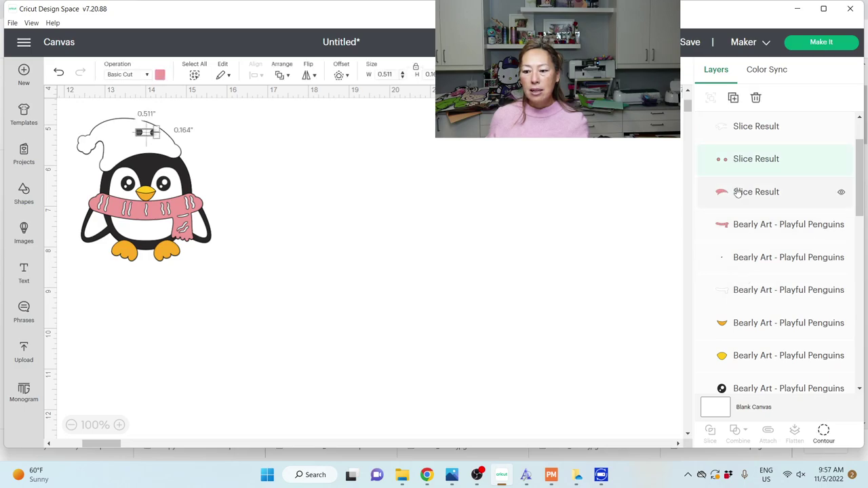
pyautogui.scroll(-5, 738, 193)
pyautogui.scroll(-4, 738, 195)
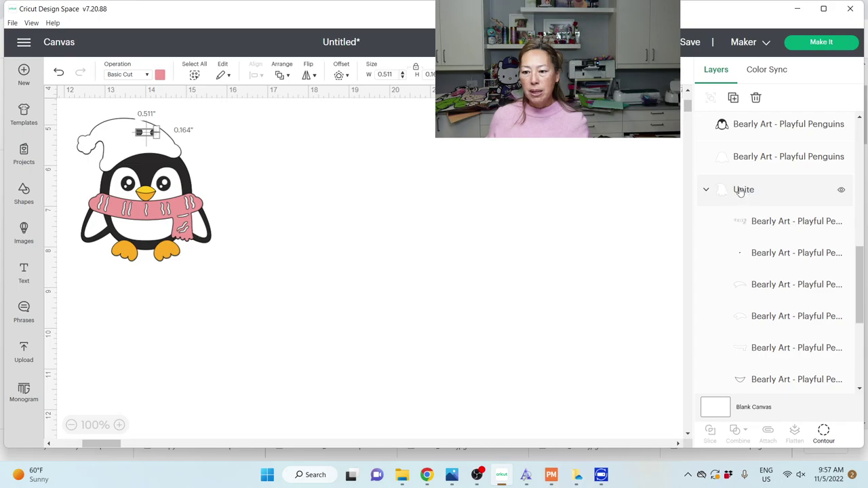
pyautogui.click(742, 192)
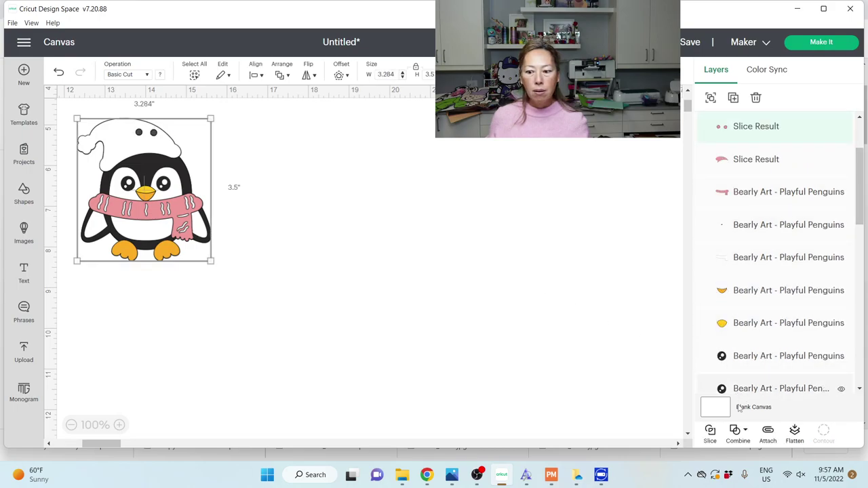
pyautogui.click(710, 430)
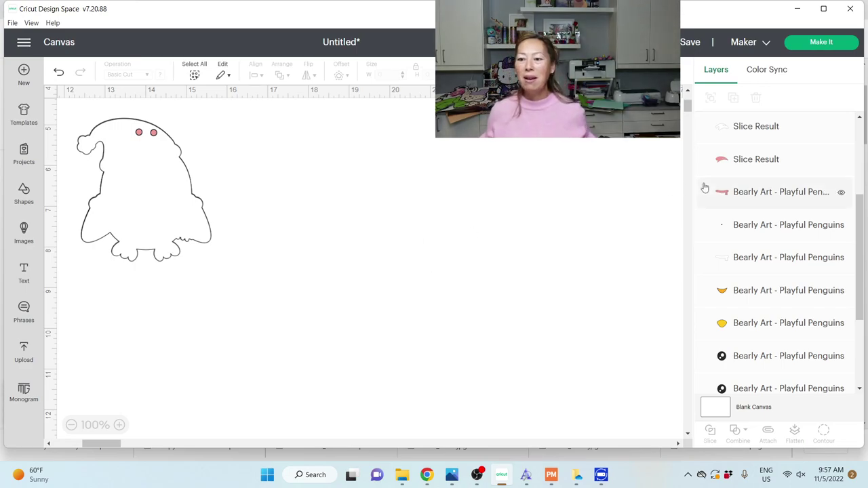
# Delete the four leftover circle pieces from the slices
pyautogui.click(755, 126)
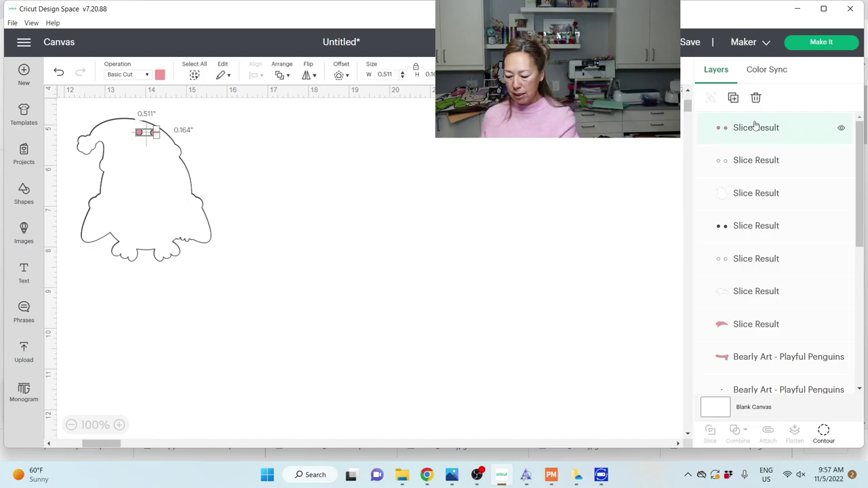
pyautogui.press('Delete')
pyautogui.click(752, 136)
pyautogui.press('Delete')
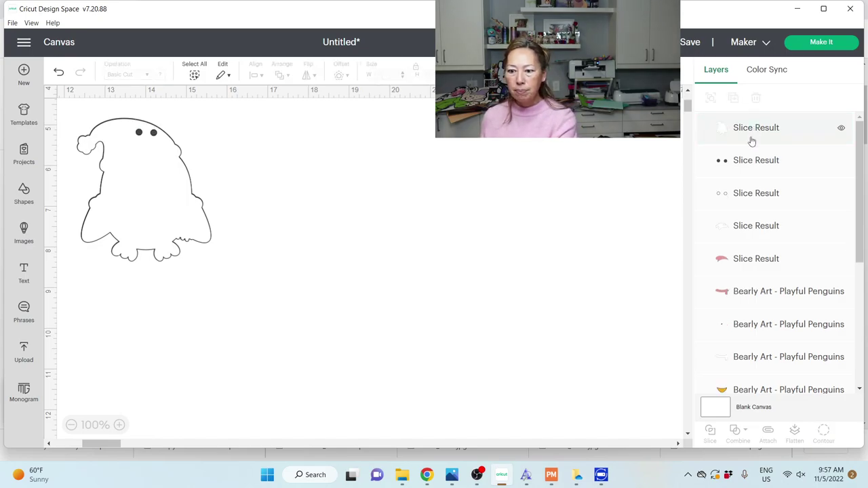
pyautogui.click(748, 160)
pyautogui.press('Delete')
pyautogui.click(747, 161)
pyautogui.press('Delete')
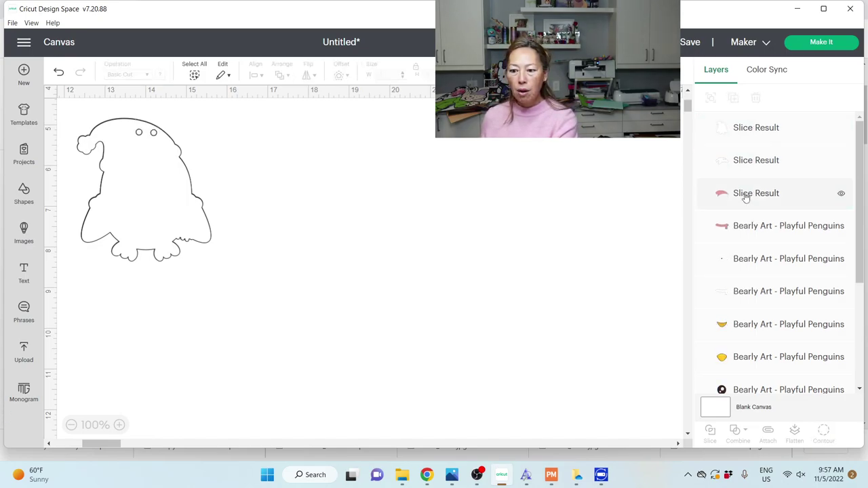
pyautogui.scroll(-3, 747, 197)
# Duplicate the penguin backing, flip the copy vertically, group it, and move it below
pyautogui.moveTo(280, 295); pyautogui.dragTo(52, 72)
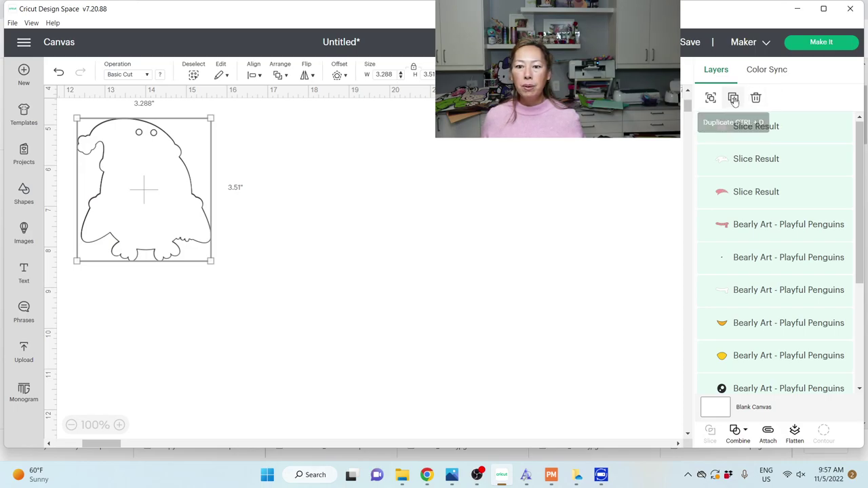
pyautogui.hotkey('ctrl', 'd')
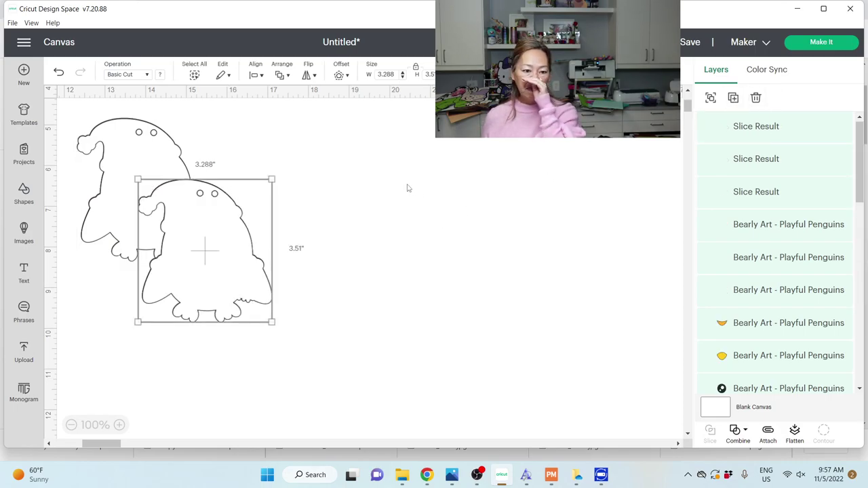
pyautogui.click(308, 76)
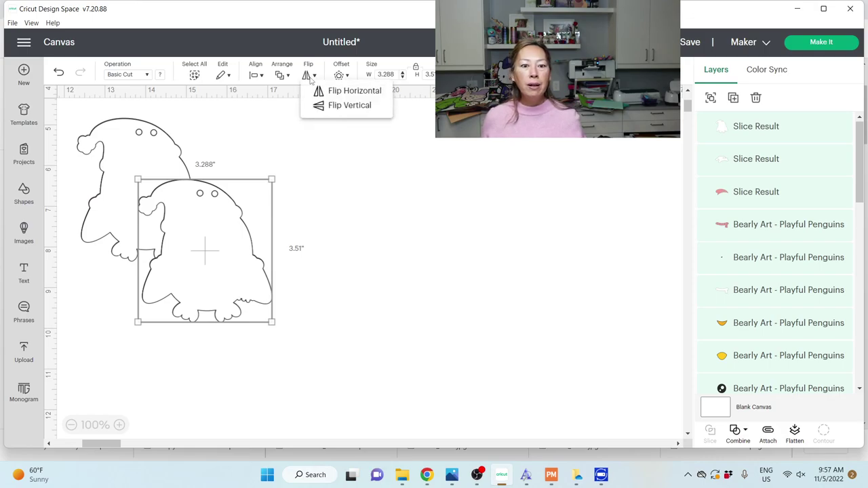
pyautogui.click(332, 107)
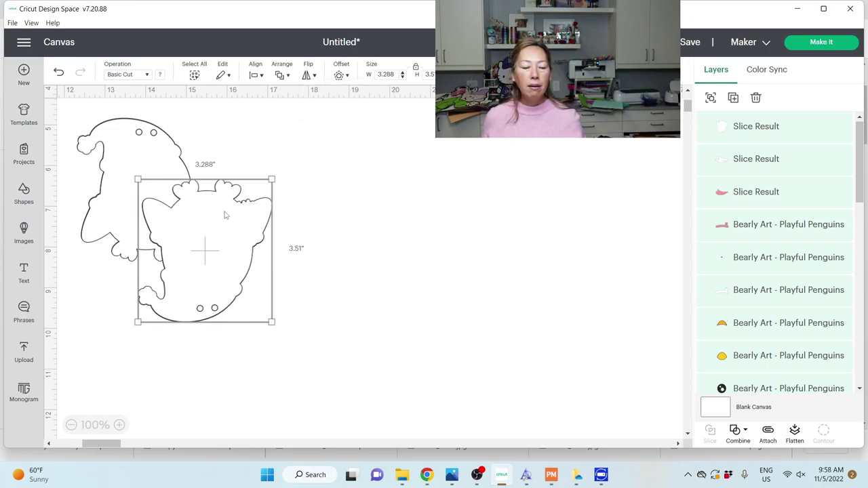
pyautogui.click(711, 97)
pyautogui.moveTo(198, 274); pyautogui.dragTo(153, 385)
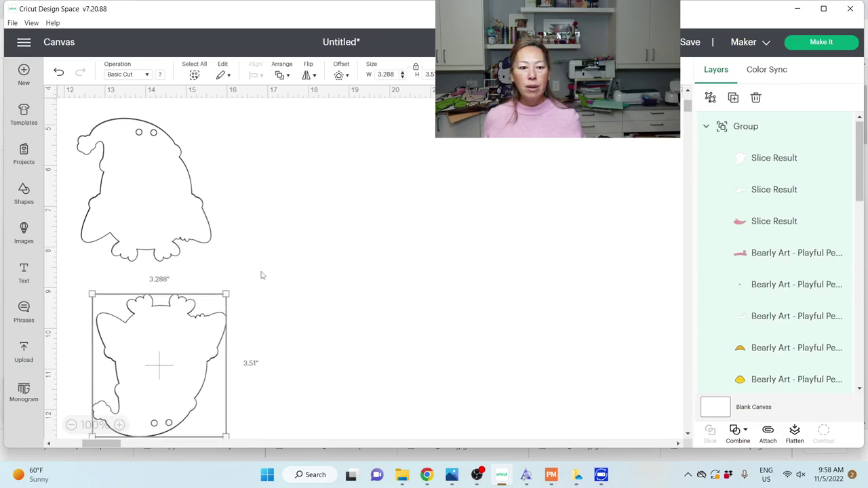
# Group the upright penguin and line the flipped copy up directly beneath it
pyautogui.moveTo(262, 274); pyautogui.dragTo(53, 144)
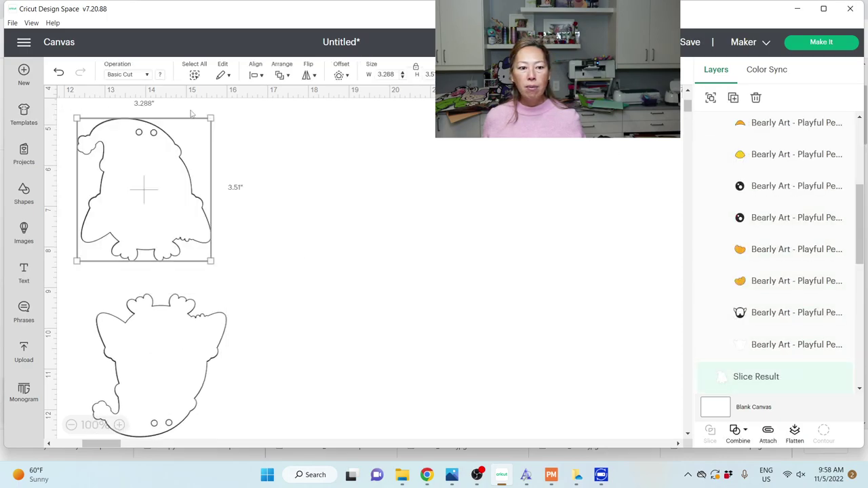
pyautogui.click(710, 98)
pyautogui.moveTo(145, 217); pyautogui.dragTo(305, 217)
pyautogui.moveTo(159, 359); pyautogui.dragTo(305, 368)
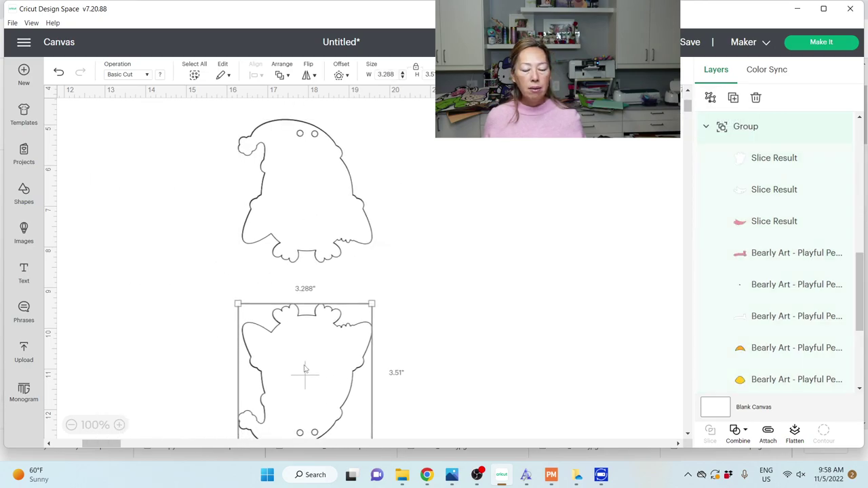
# Add a square, unlock its proportions, and place it as a tall strip over the penguins' join
pyautogui.click(24, 194)
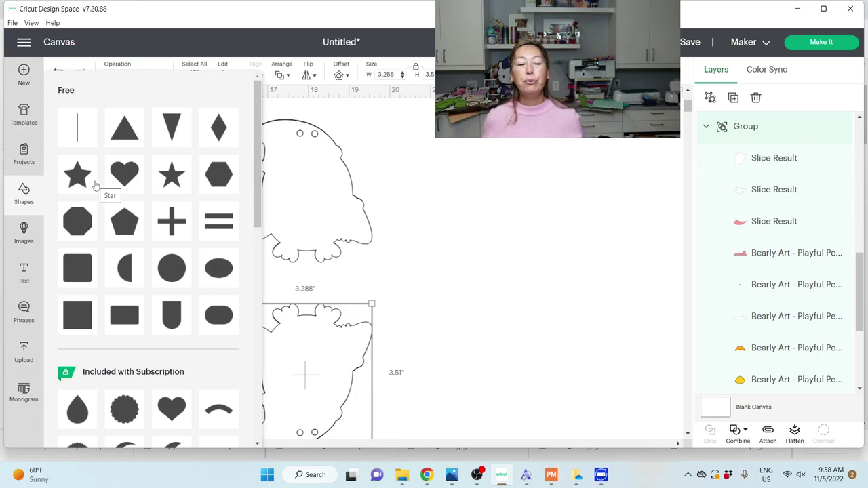
pyautogui.click(73, 276)
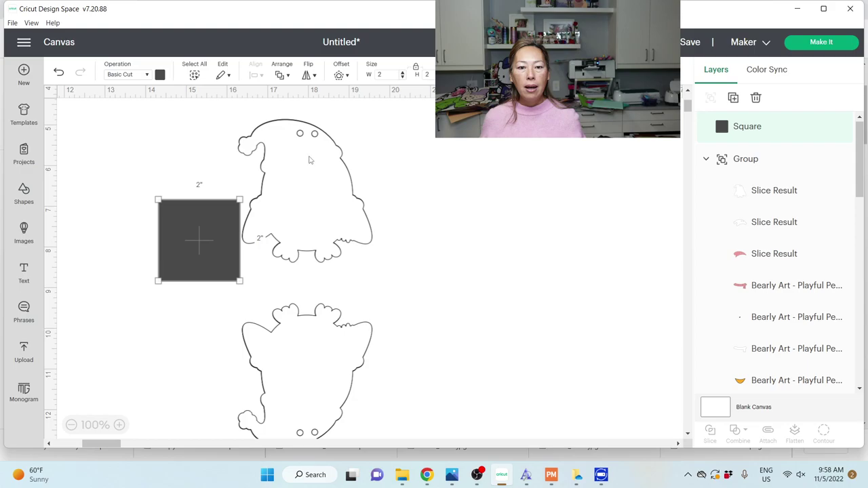
pyautogui.click(417, 66)
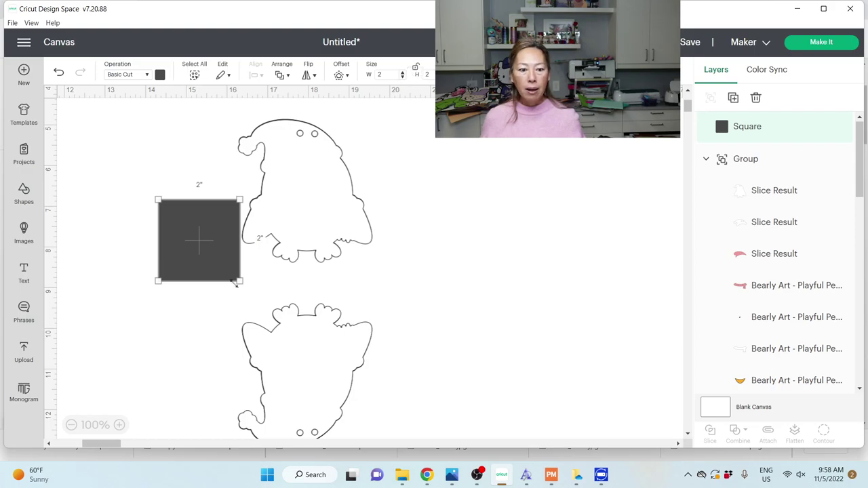
pyautogui.moveTo(234, 282); pyautogui.dragTo(189, 279)
pyautogui.moveTo(179, 243); pyautogui.dragTo(311, 296)
# Shorten the strip to fit the gap and set its width to 0.75 inches
pyautogui.moveTo(320, 333); pyautogui.dragTo(306, 274)
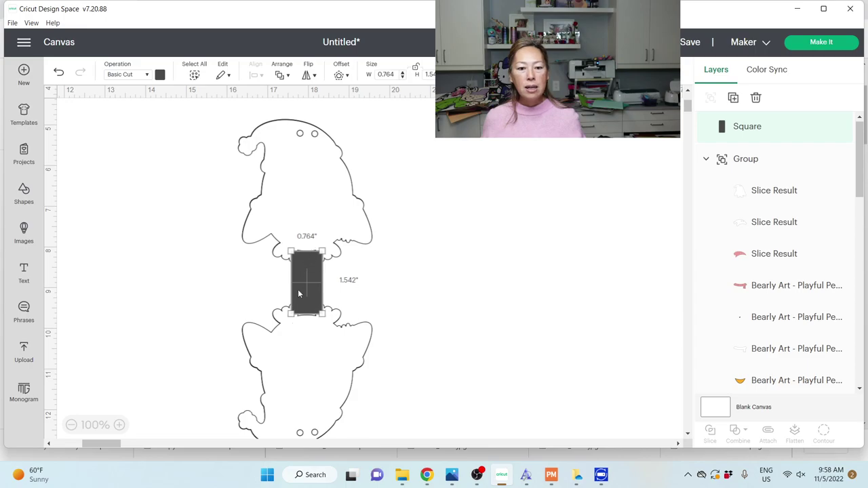
pyautogui.click(395, 75)
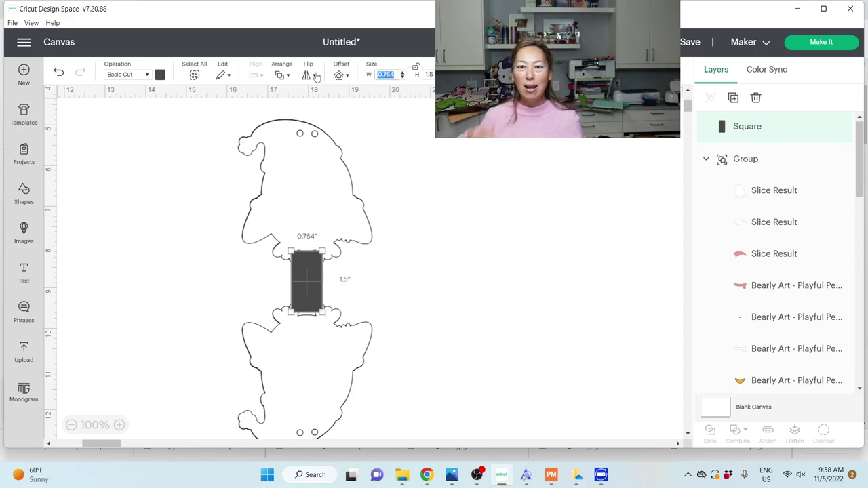
pyautogui.write('3')
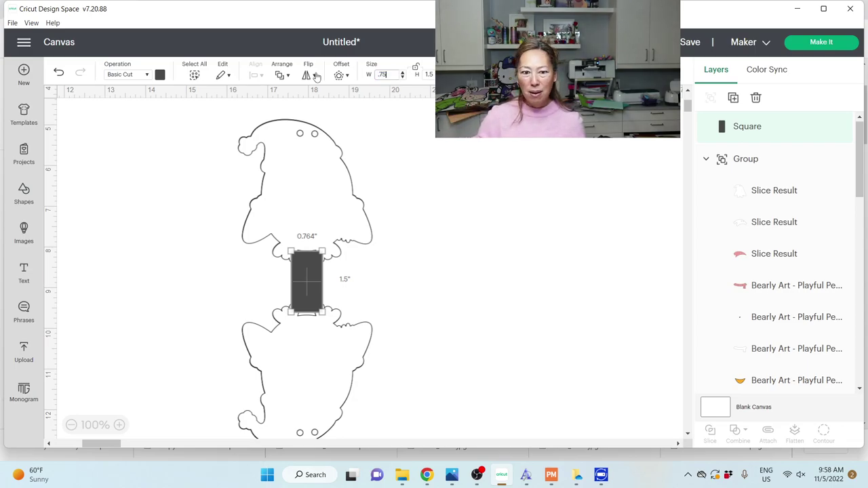
pyautogui.write('75')
pyautogui.press('Tab')
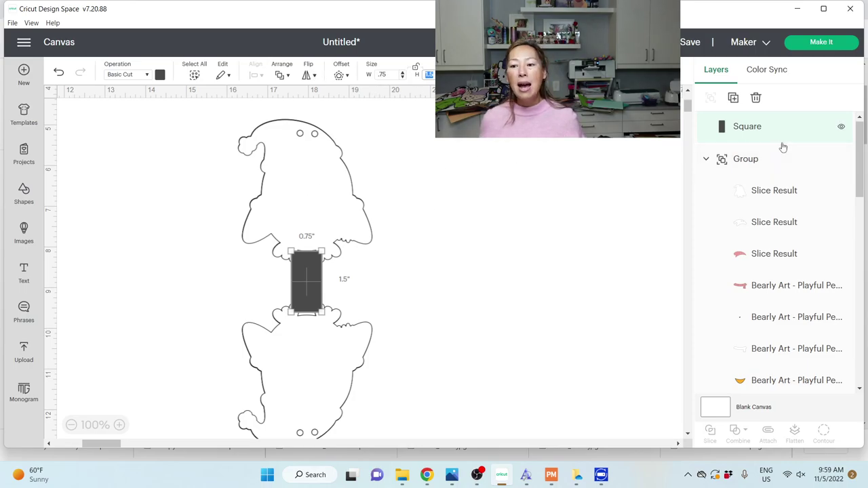
# Select the strip and both penguin outlines and Unite them into one shape
pyautogui.click(738, 190)
pyautogui.scroll(-3, 769, 206)
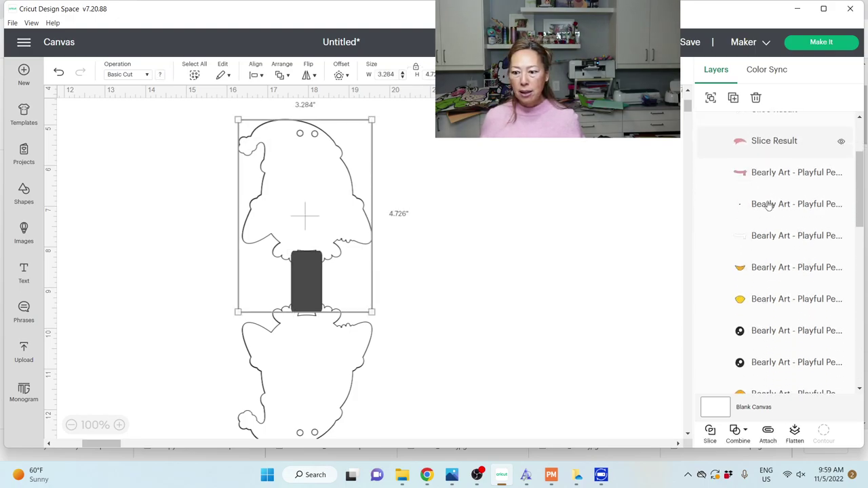
pyautogui.scroll(-5, 769, 206)
pyautogui.scroll(2, 769, 205)
pyautogui.scroll(-3, 769, 206)
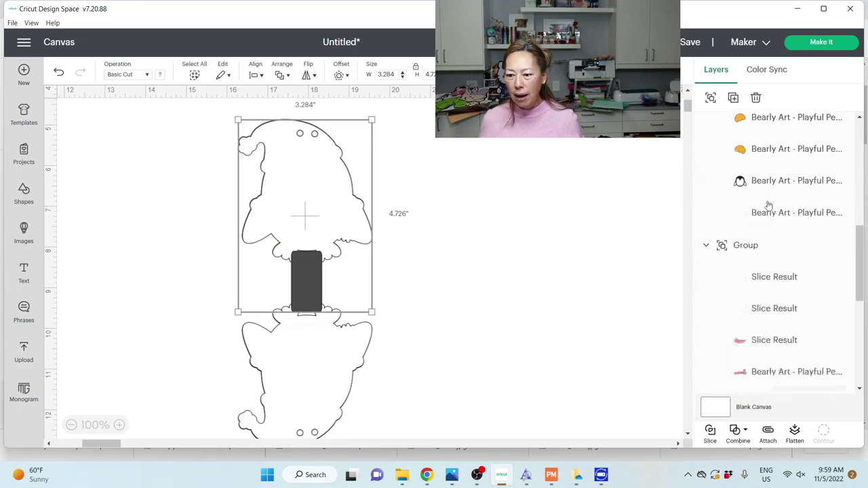
pyautogui.keyDown('shift'); pyautogui.click(762, 274); pyautogui.keyUp('shift')
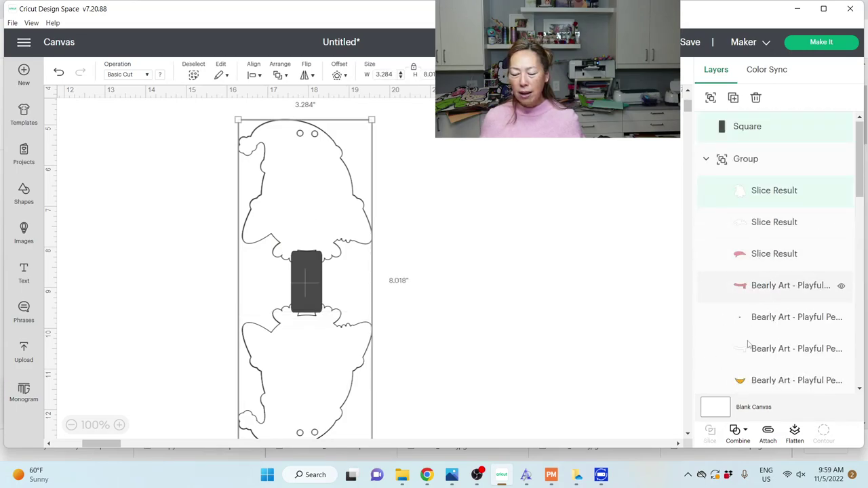
pyautogui.click(739, 432)
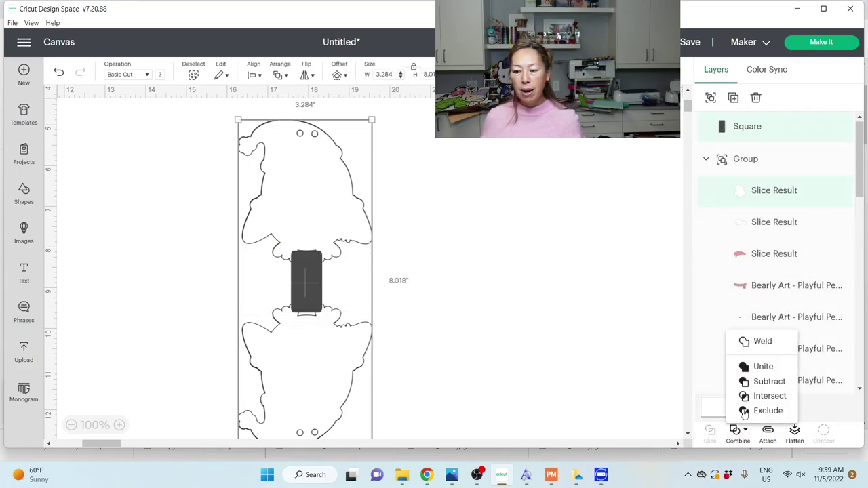
pyautogui.click(762, 368)
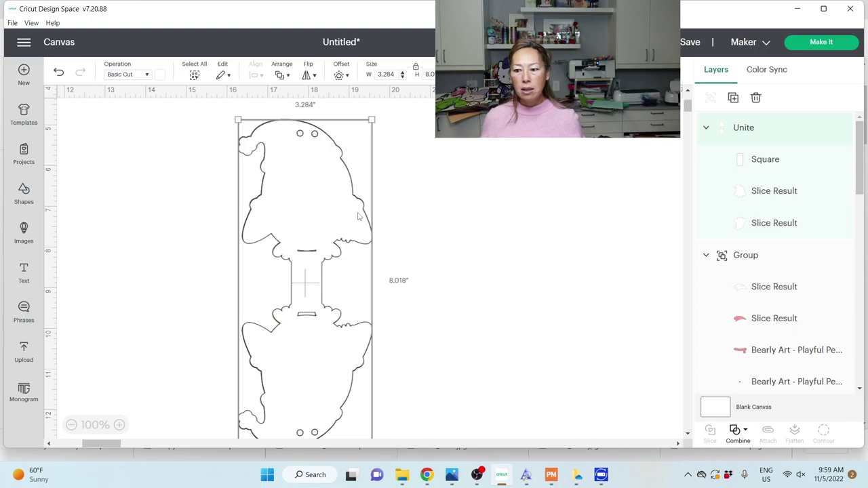
# Weld the united penguins-and-strip shape into a single cut piece
pyautogui.click(542, 262)
pyautogui.click(307, 200)
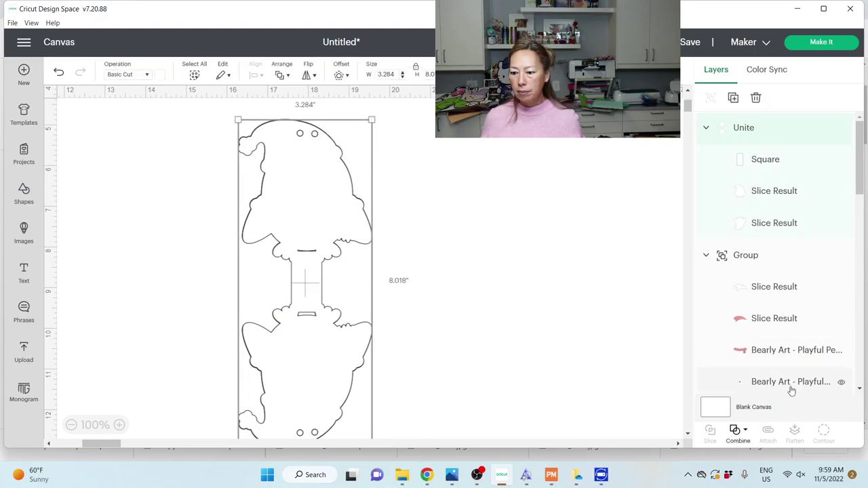
pyautogui.click(532, 296)
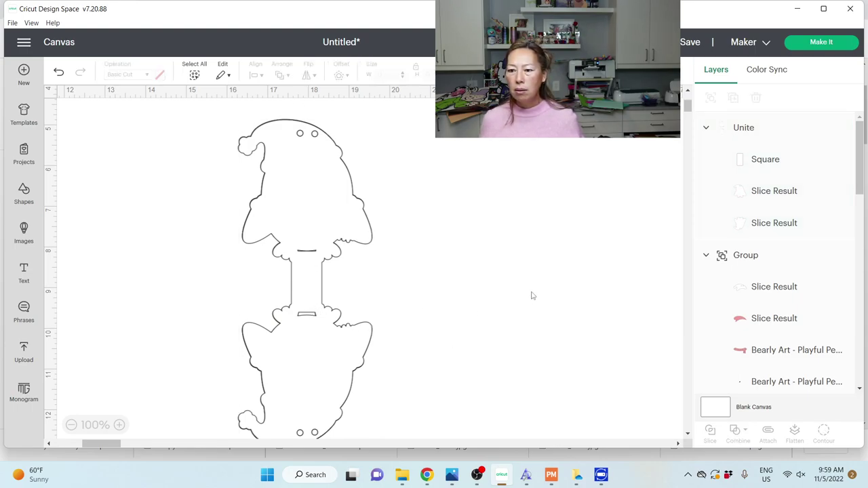
pyautogui.click(767, 129)
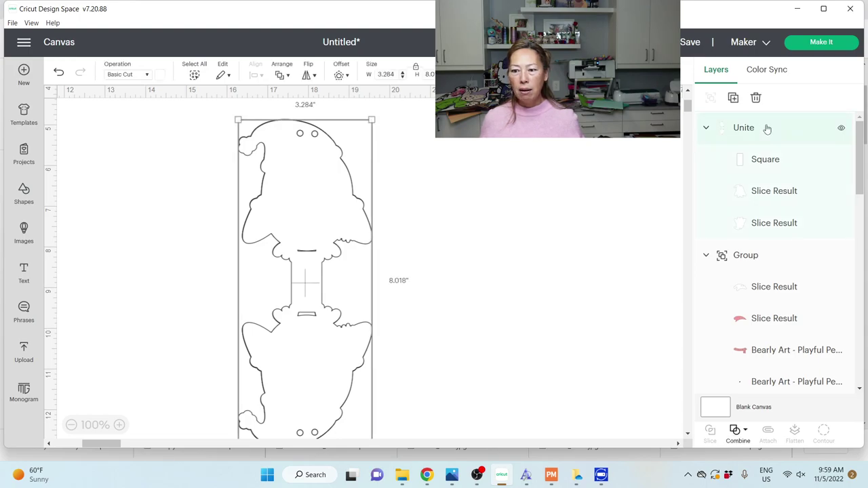
pyautogui.click(746, 431)
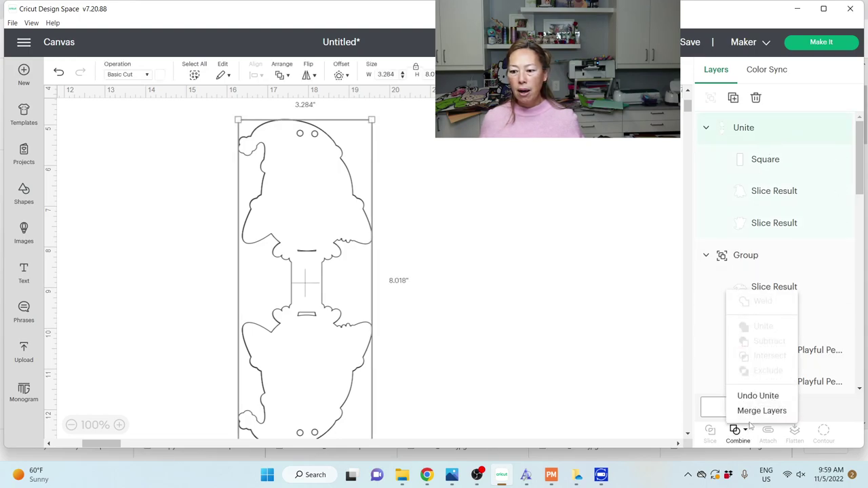
pyautogui.click(599, 230)
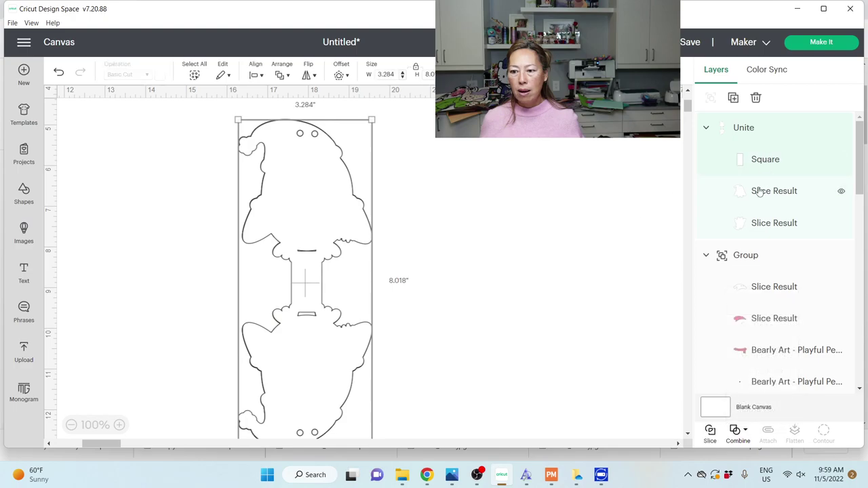
pyautogui.click(760, 192)
pyautogui.click(744, 433)
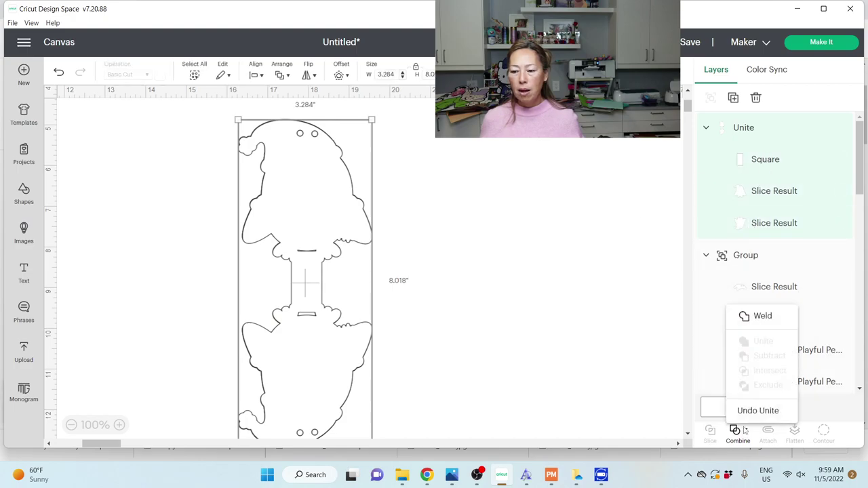
pyautogui.click(754, 319)
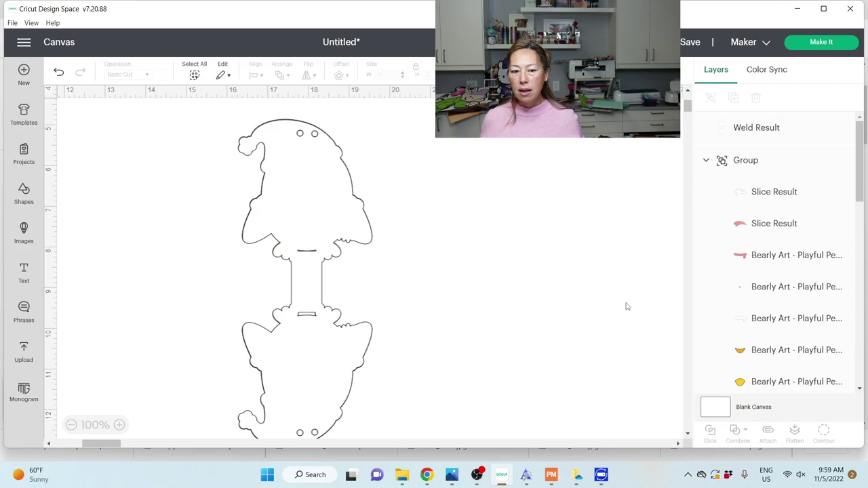
# Use Contour to hide the slot-shaped cut line at the join of the welded shape
pyautogui.click(352, 224)
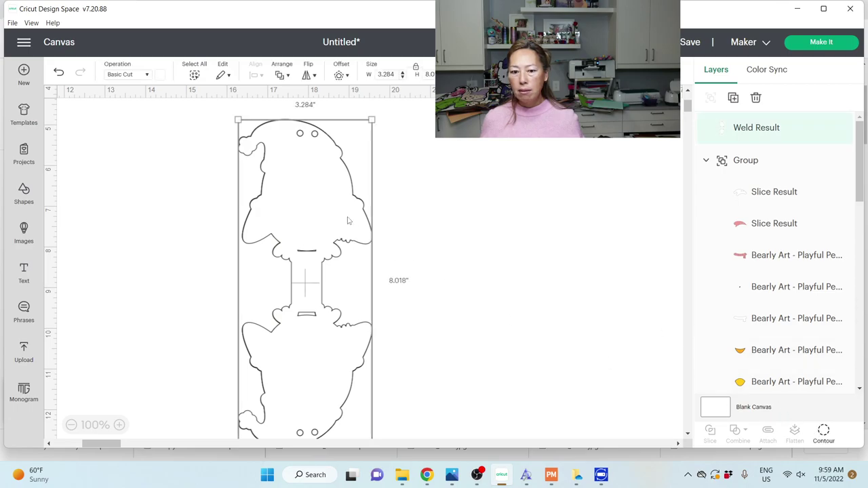
pyautogui.click(823, 432)
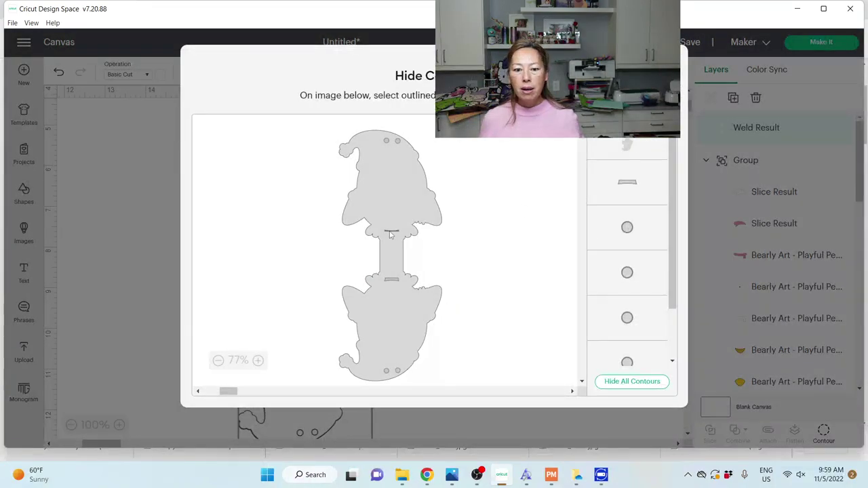
pyautogui.click(393, 281)
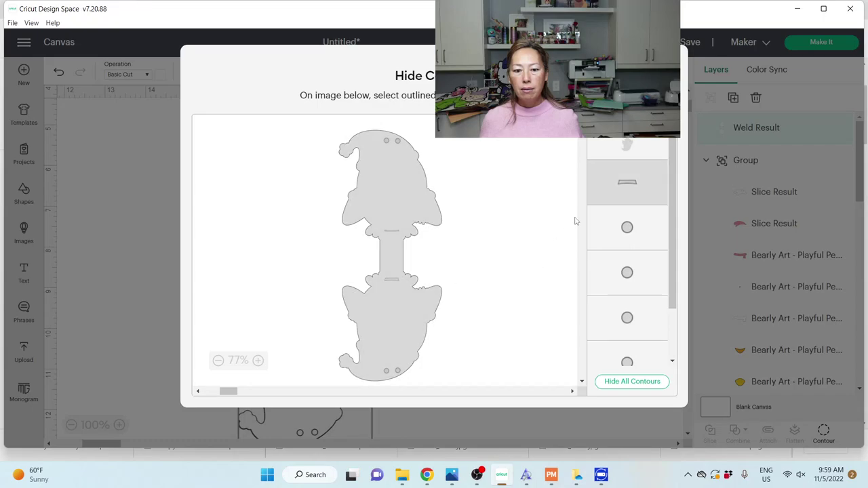
pyautogui.click(674, 59)
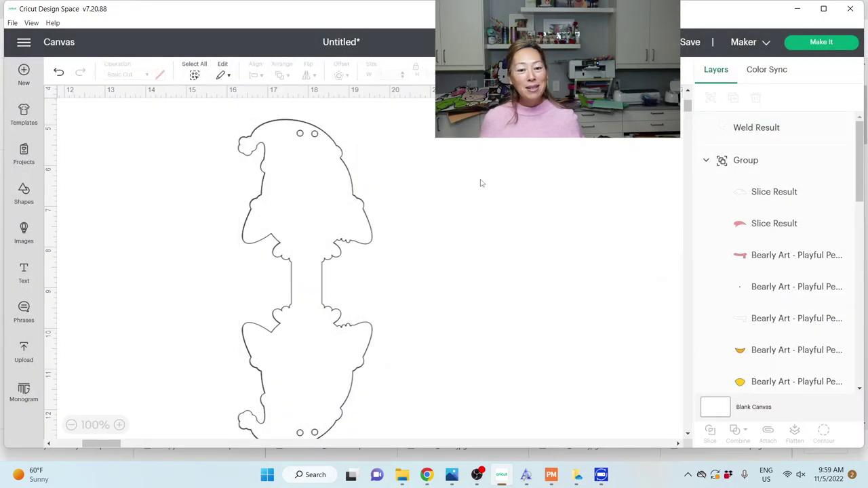
# Move the welded outline beside the coloured penguins and rotate it 90° to lie horizontally
pyautogui.moveTo(296, 198); pyautogui.dragTo(459, 202)
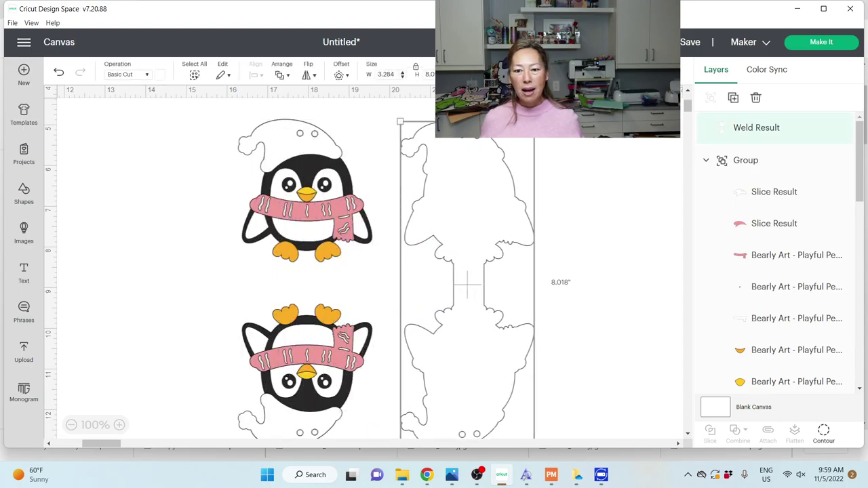
pyautogui.moveTo(533, 124); pyautogui.dragTo(602, 351)
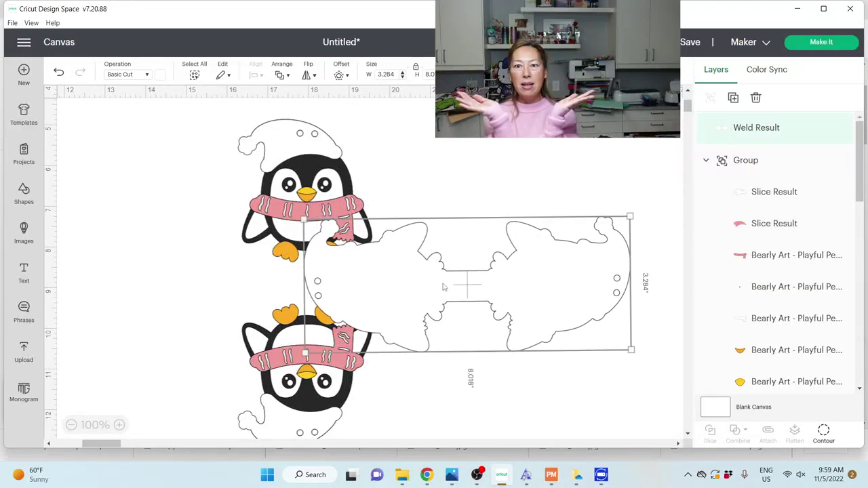